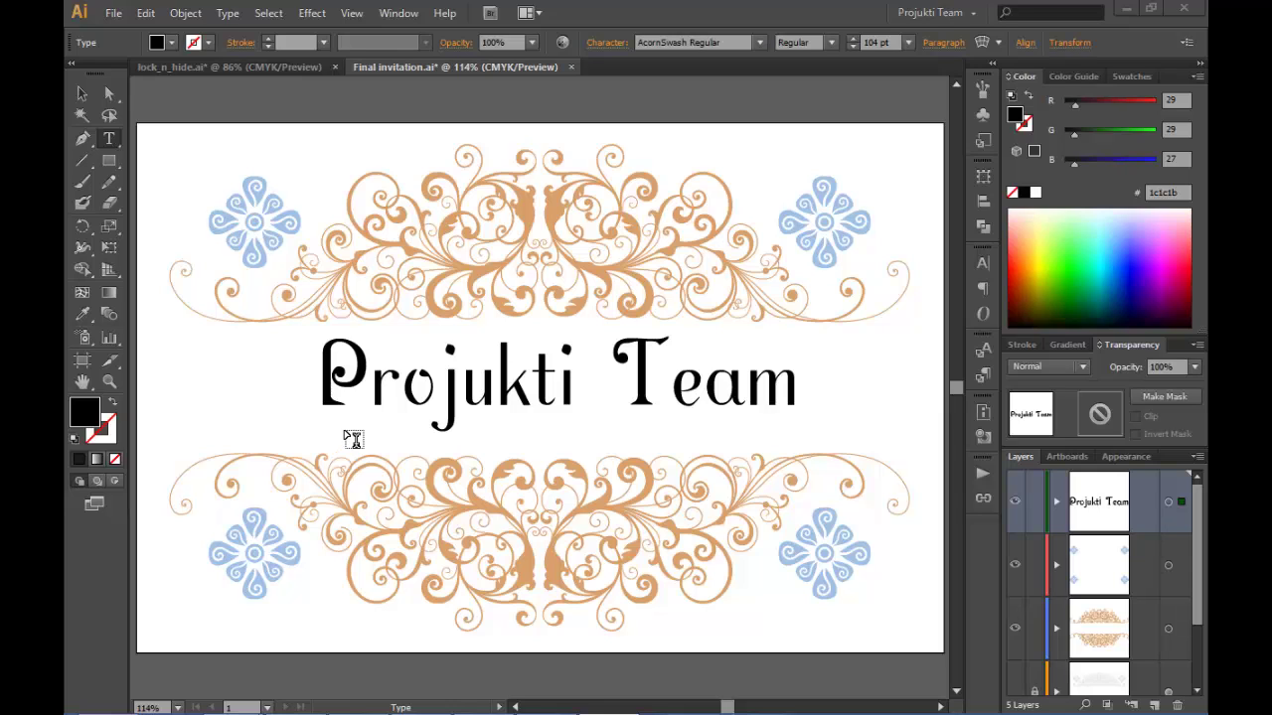
# Step: Save a close-up of the word "Projukti" in the title as a new custom view named projukti
pyautogui.click(79, 94)
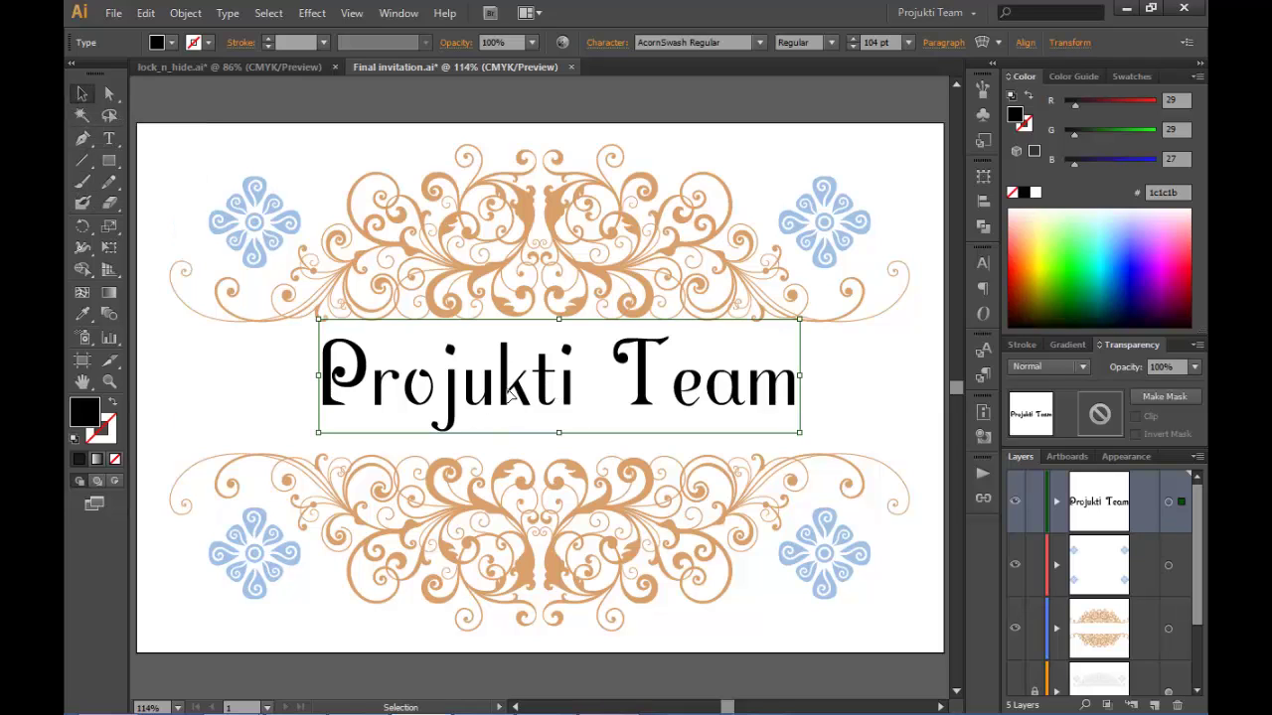
pyautogui.click(109, 381)
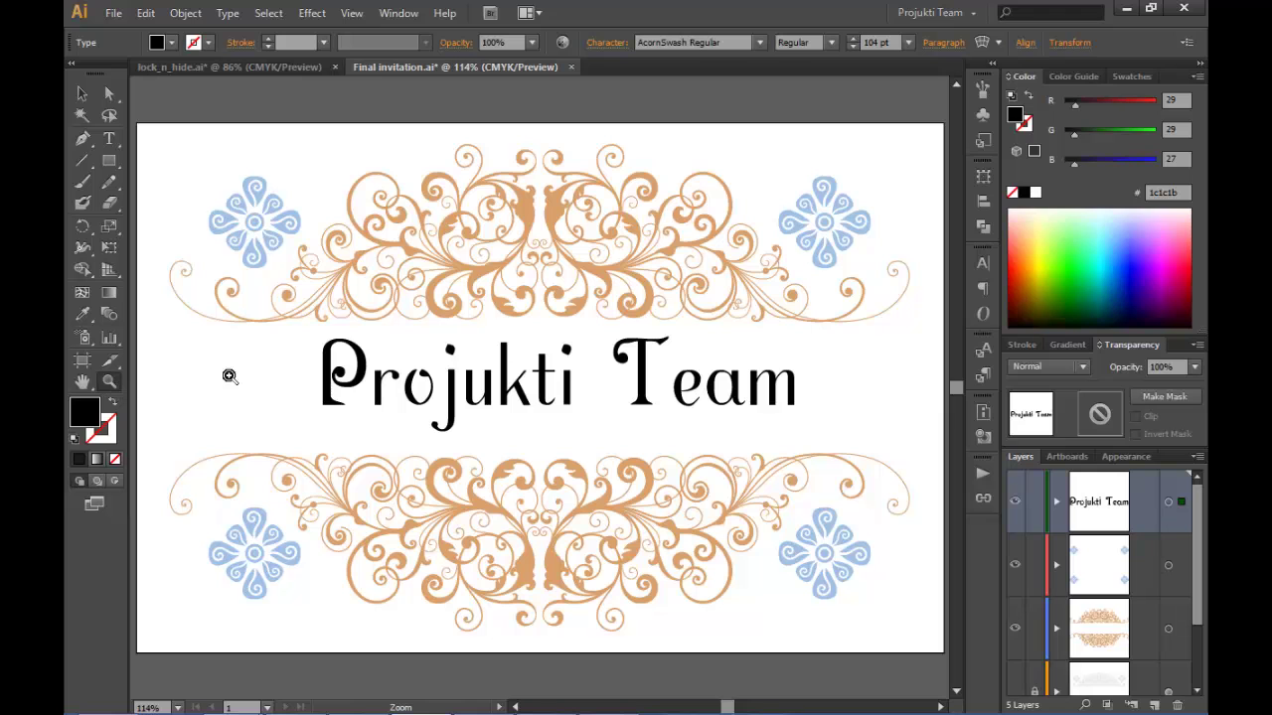
pyautogui.click(483, 386)
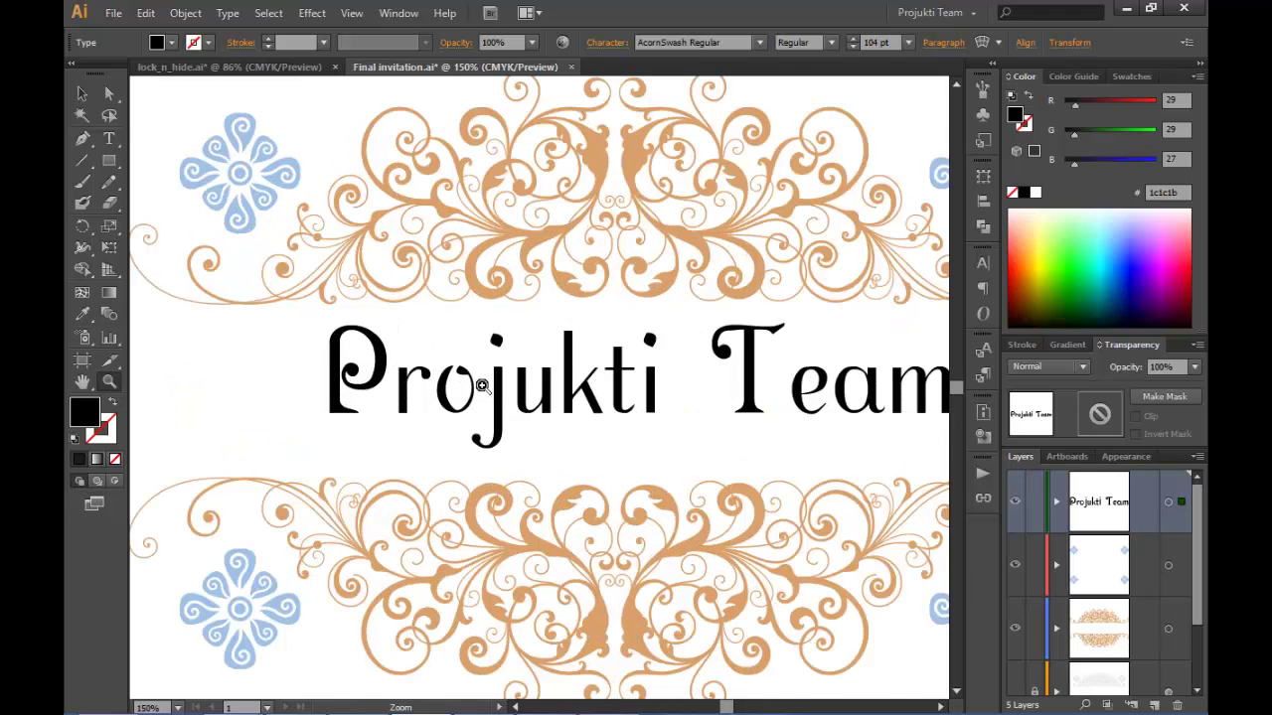
pyautogui.click(483, 387)
pyautogui.click(483, 387)
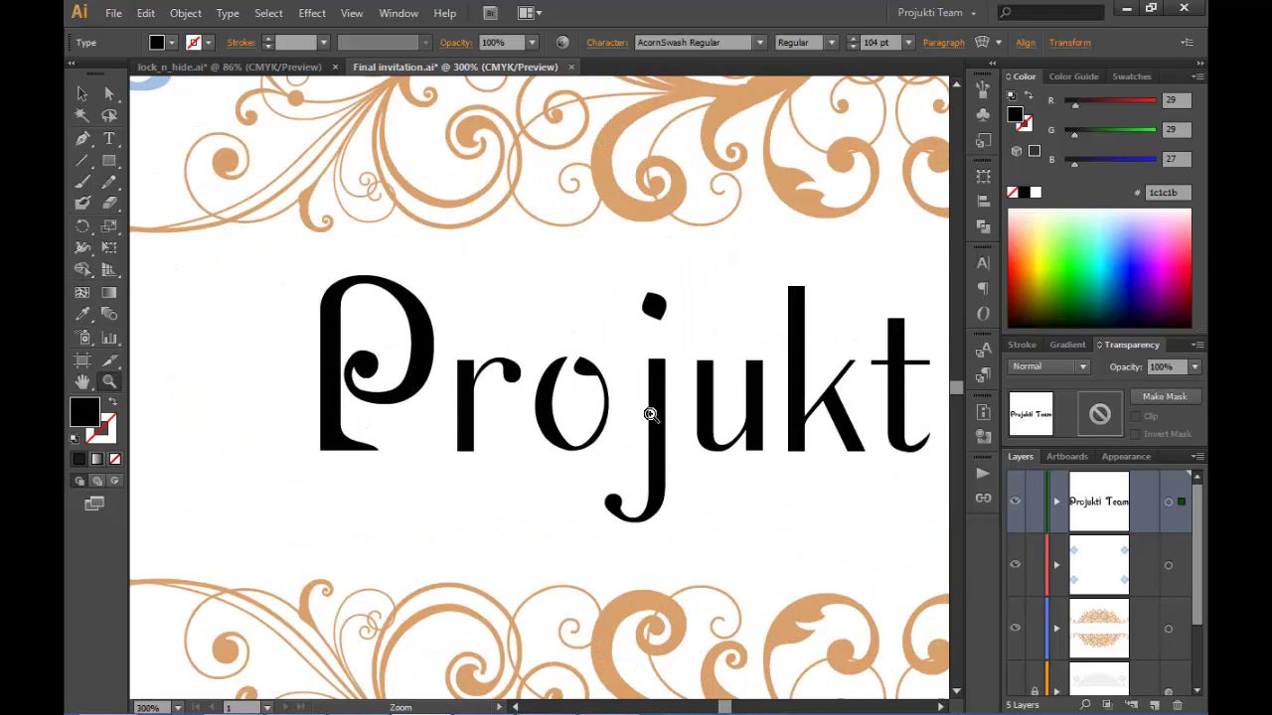
pyautogui.moveTo(293, 275); pyautogui.dragTo(935, 517)
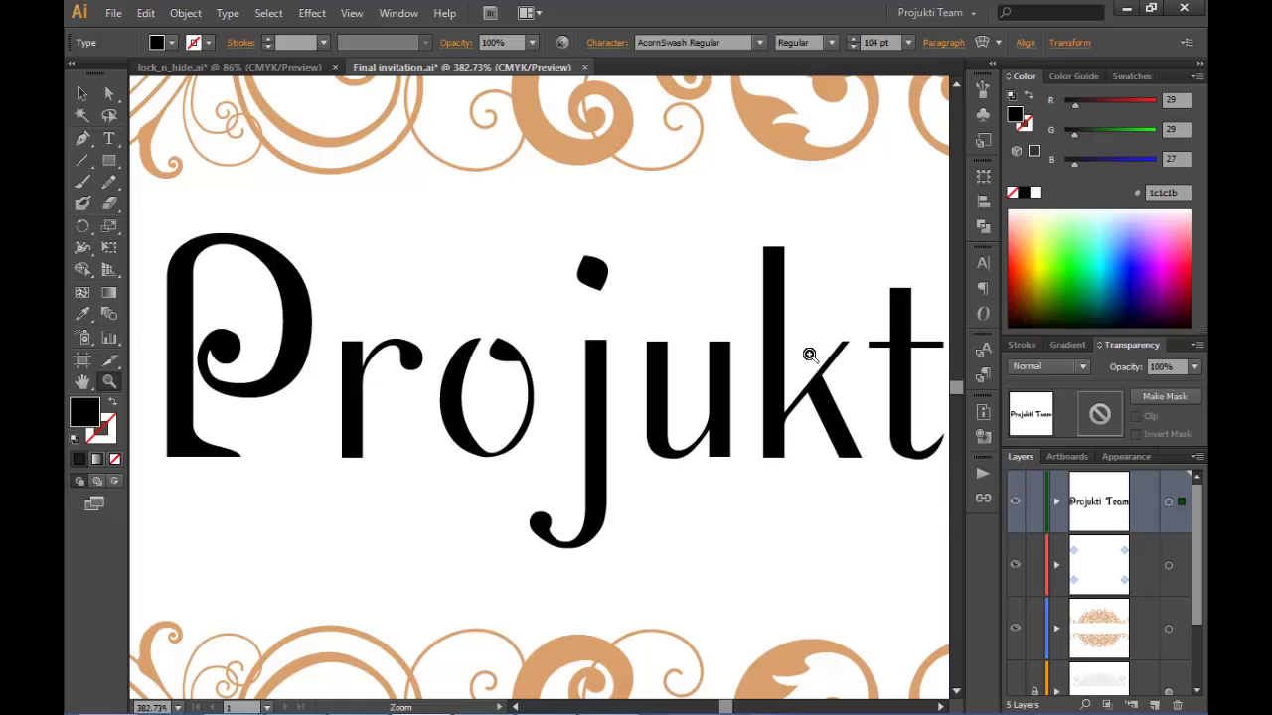
pyautogui.hscroll(-2, 801, 395)
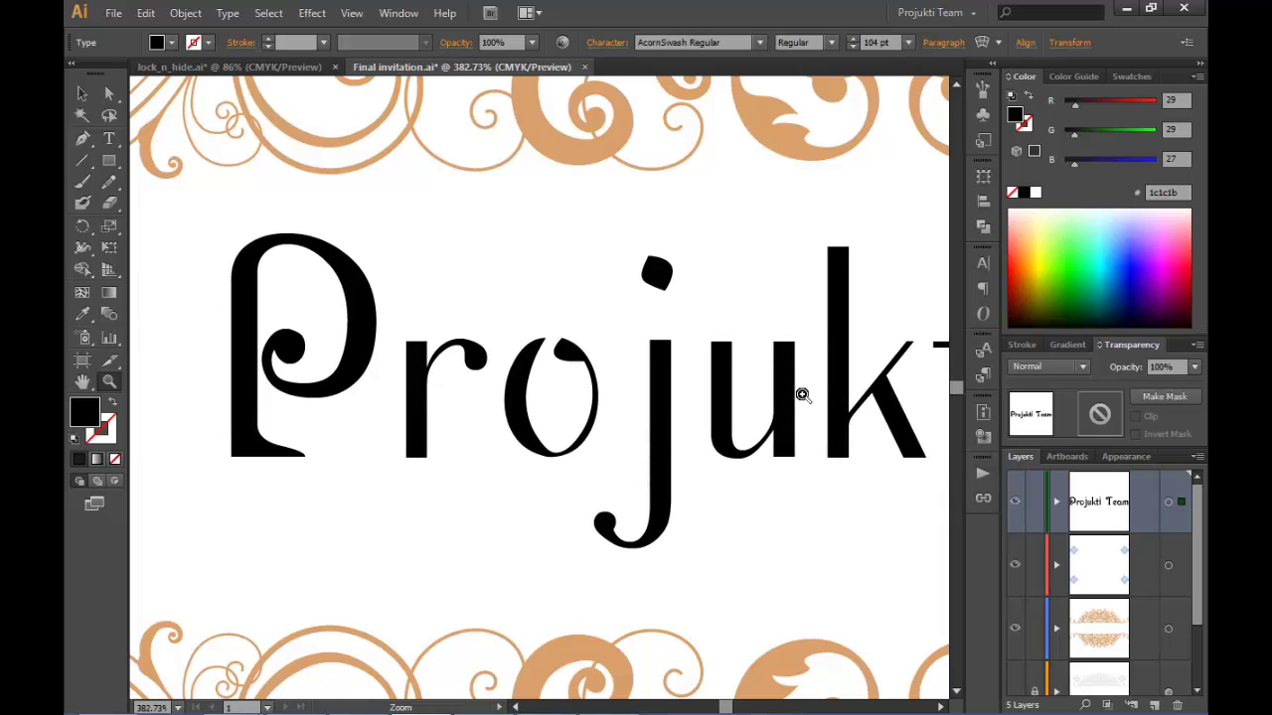
pyautogui.hscroll(3, 801, 394)
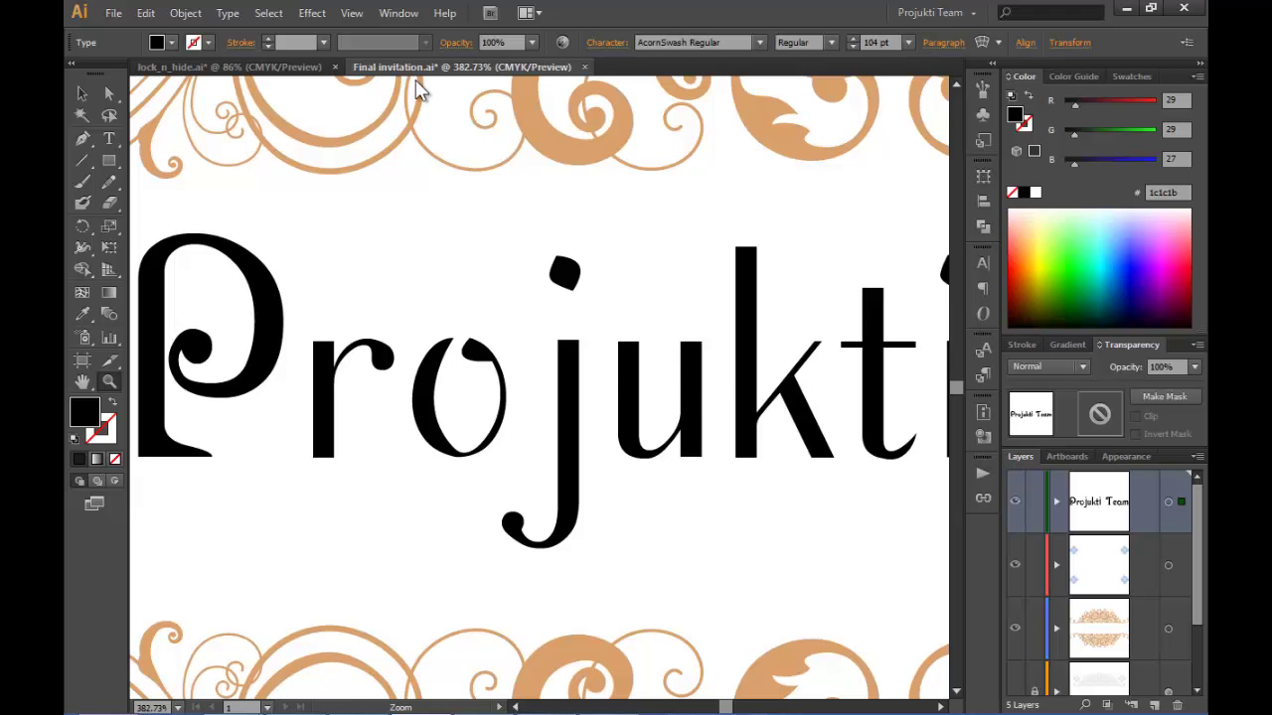
pyautogui.click(350, 14)
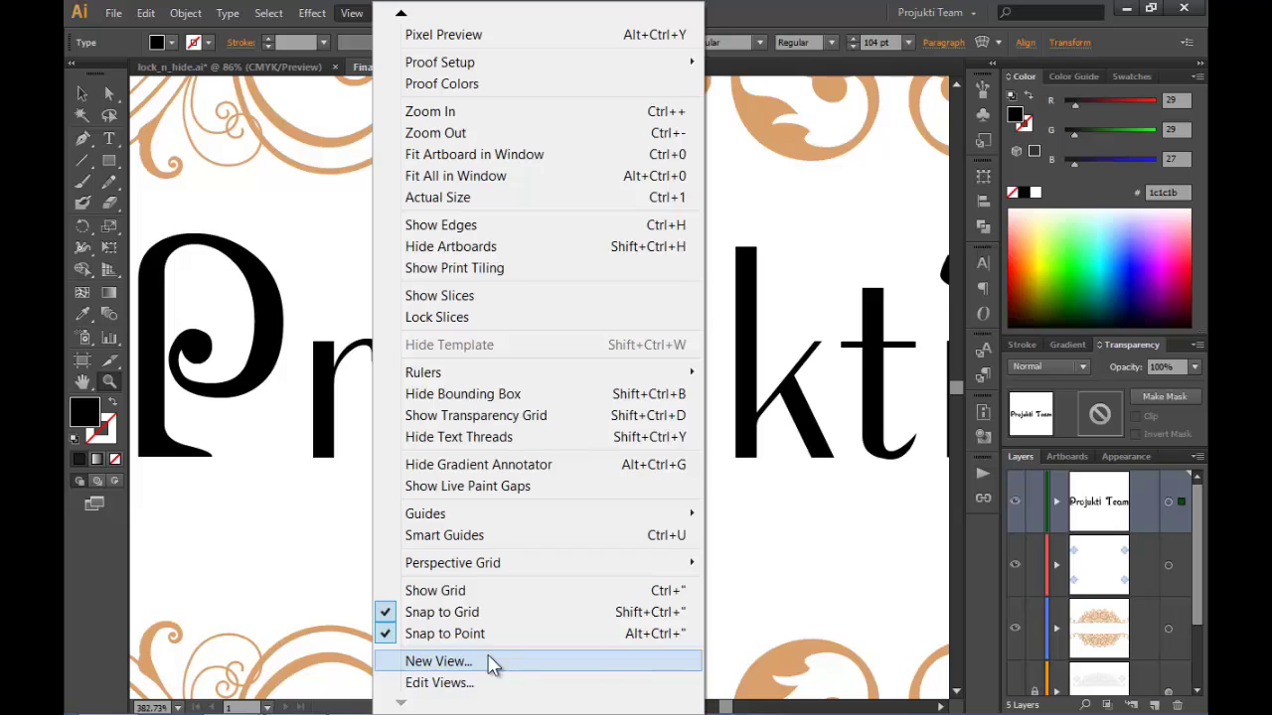
pyautogui.click(438, 660)
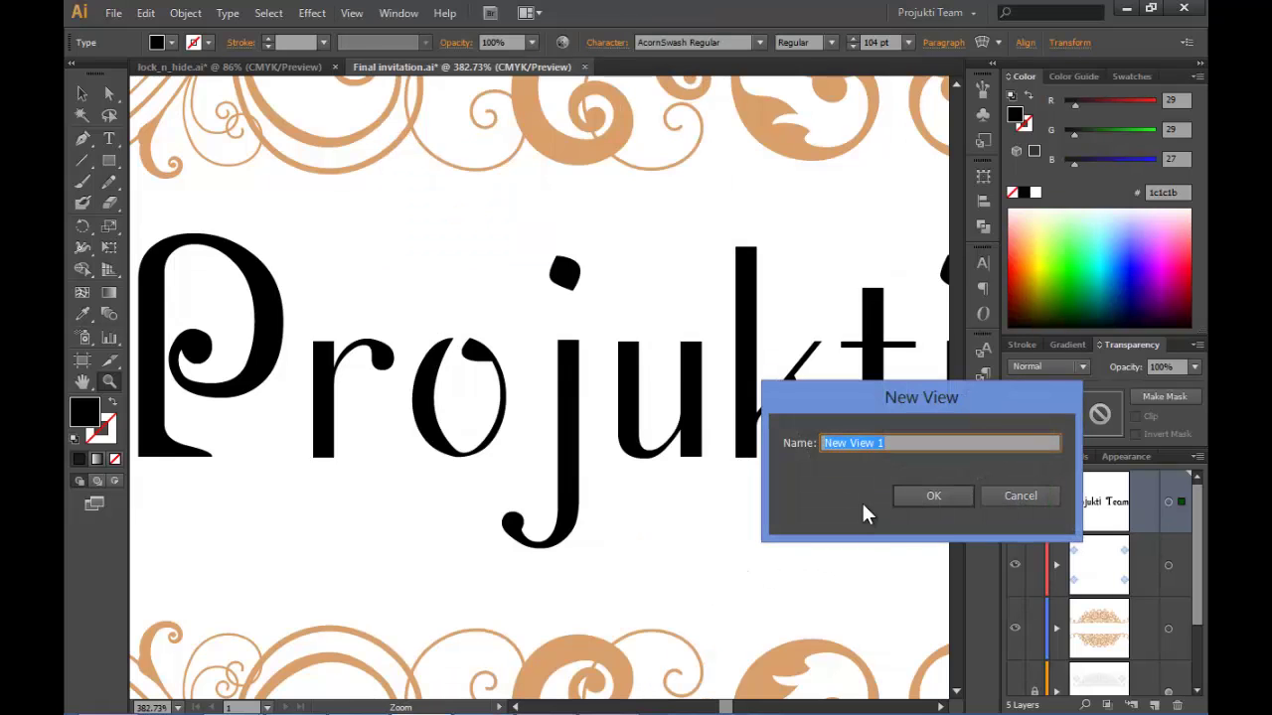
pyautogui.write('proj')
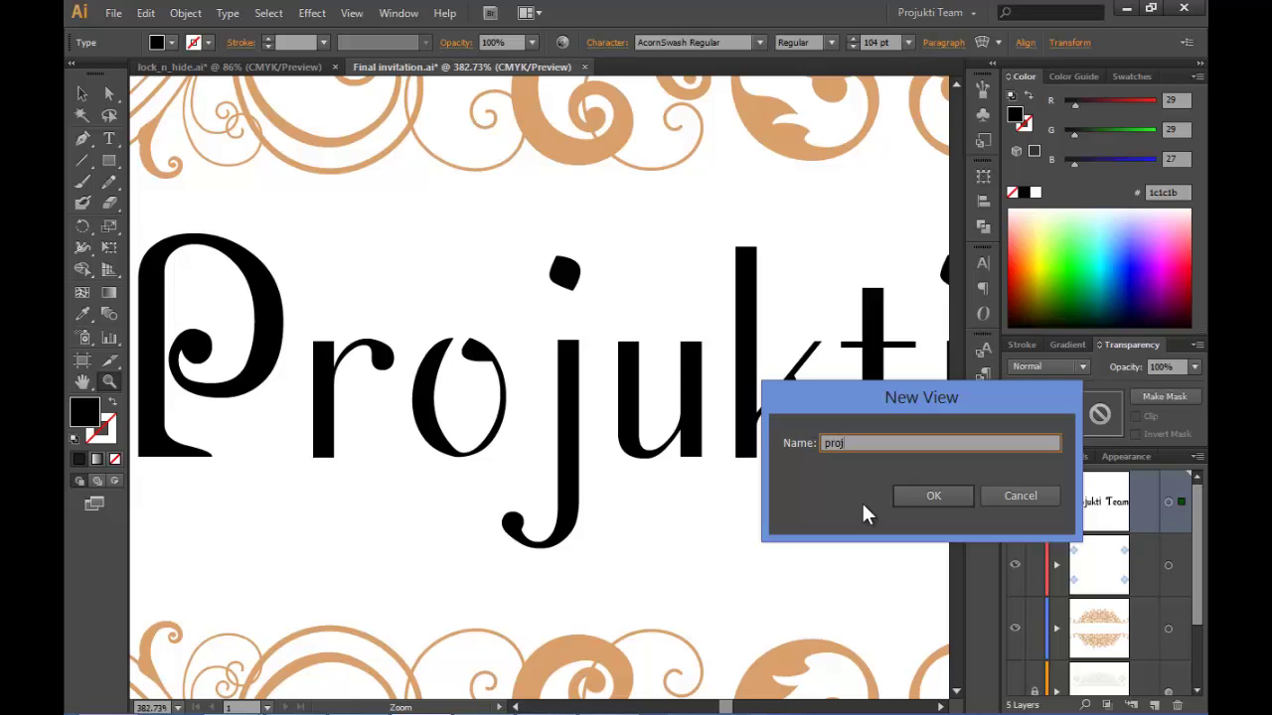
pyautogui.write('ukti')
pyautogui.click(934, 497)
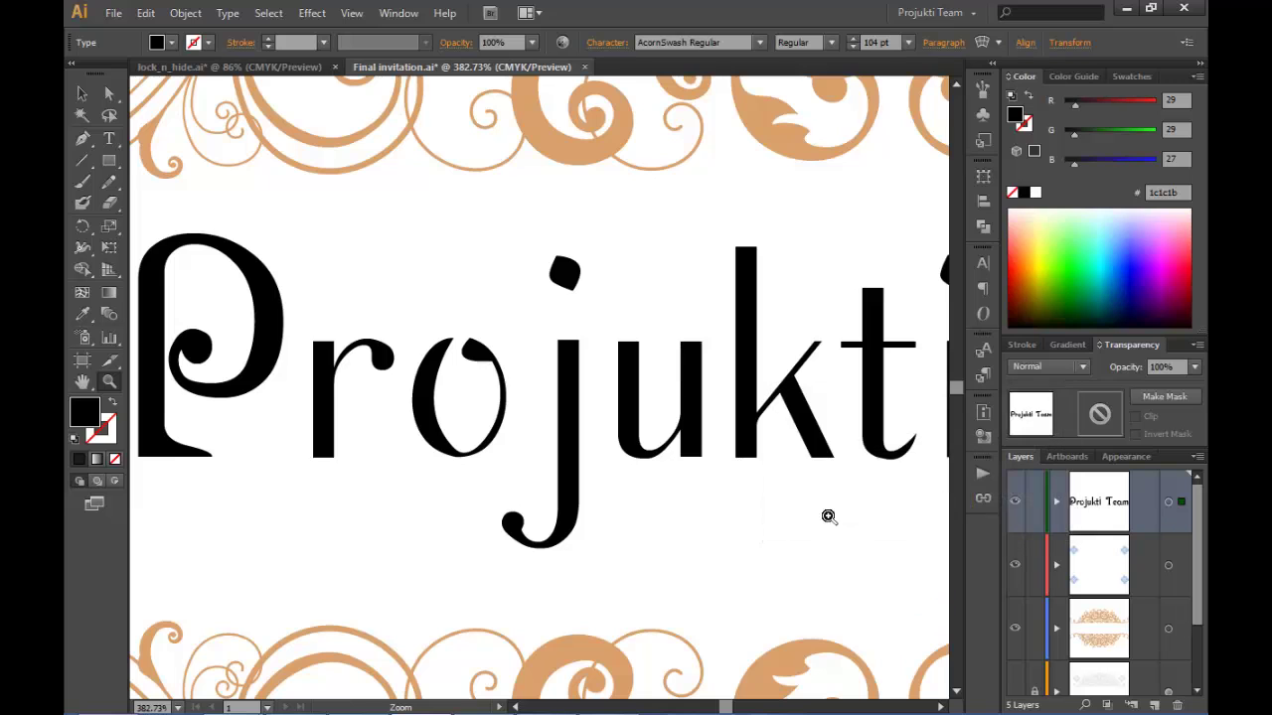
# Step: Save a close-up of the blue flower in the artboard's lower-left corner as a new custom view named design
pyautogui.hotkey('ctrl', '0')
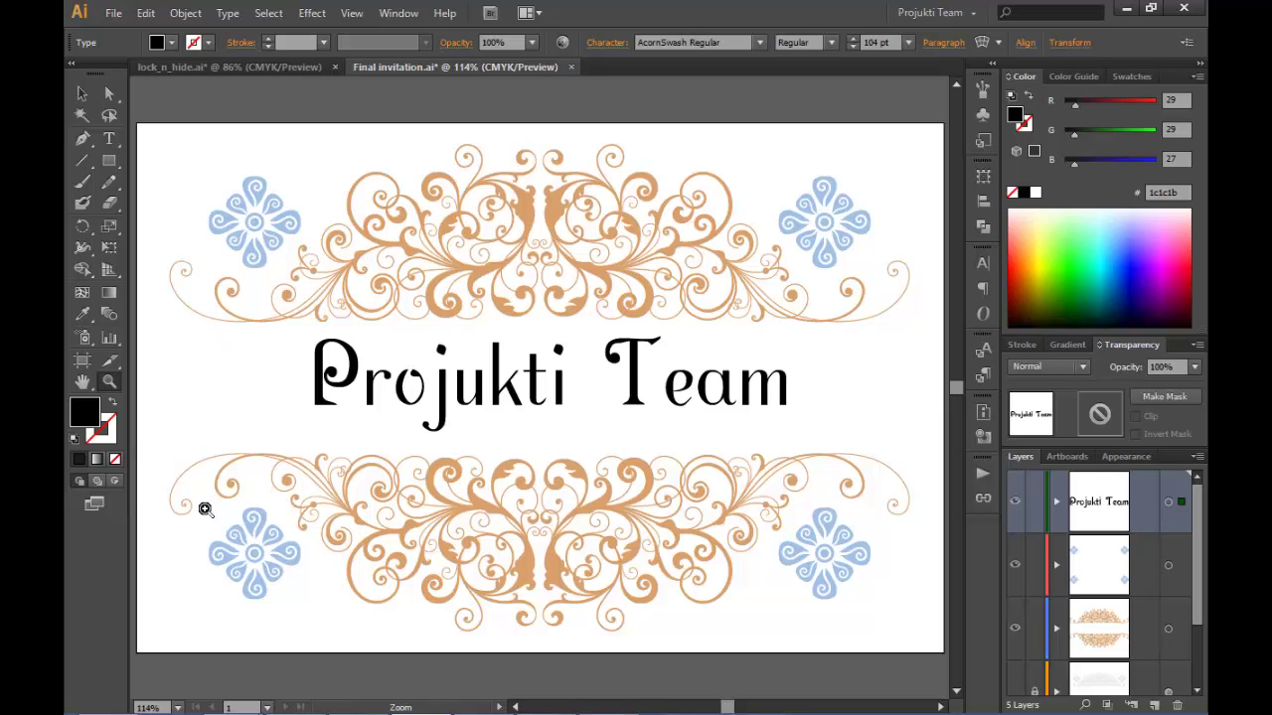
pyautogui.moveTo(206, 512); pyautogui.dragTo(303, 623)
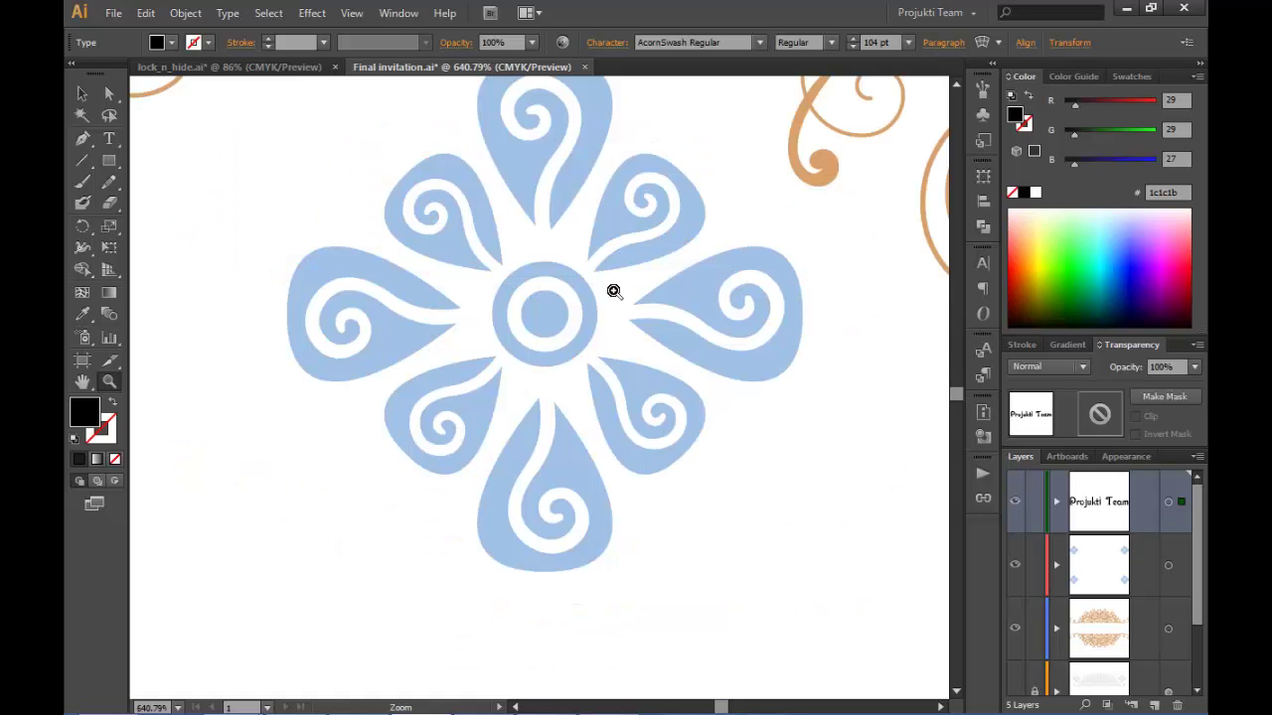
pyautogui.click(956, 86)
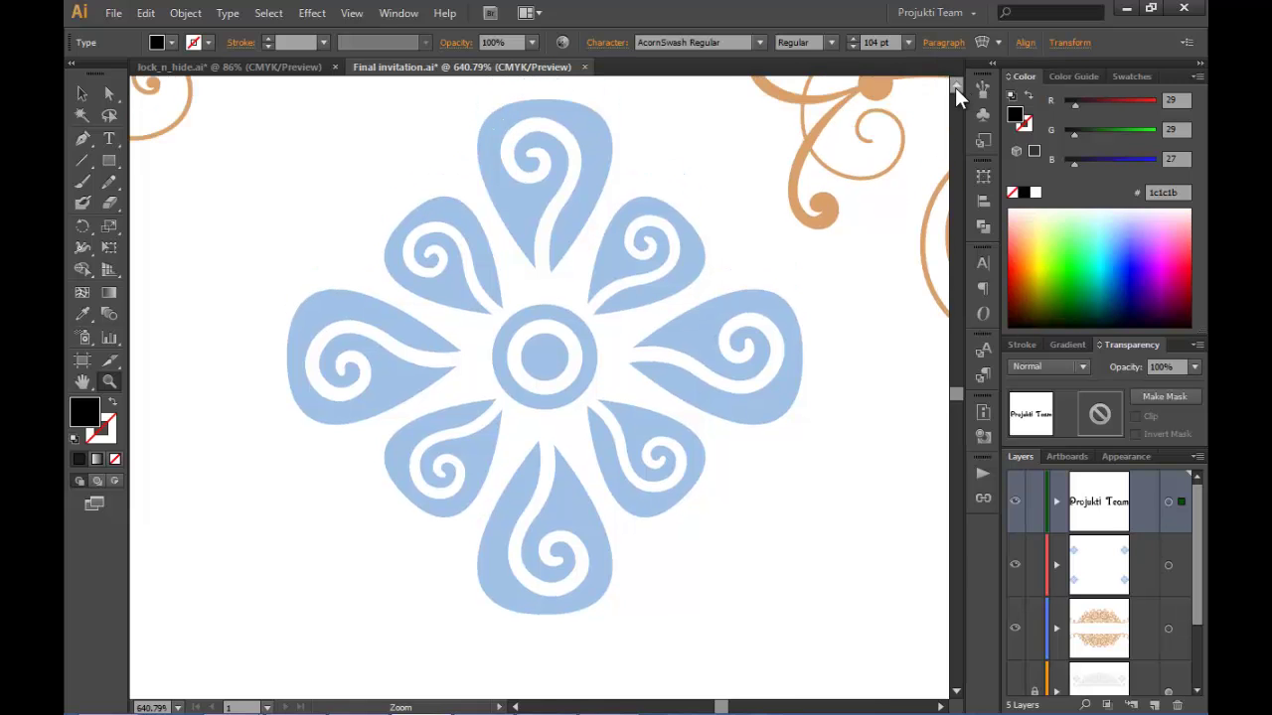
pyautogui.click(955, 87)
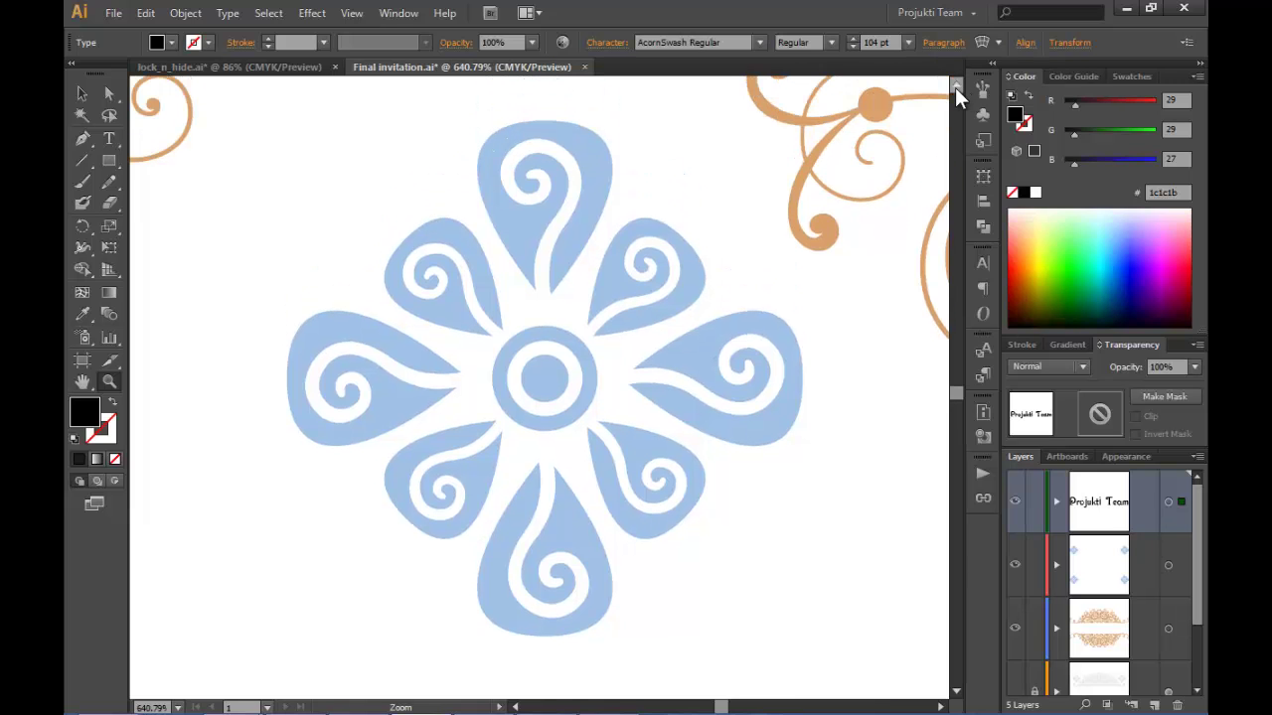
pyautogui.click(350, 13)
pyautogui.click(459, 663)
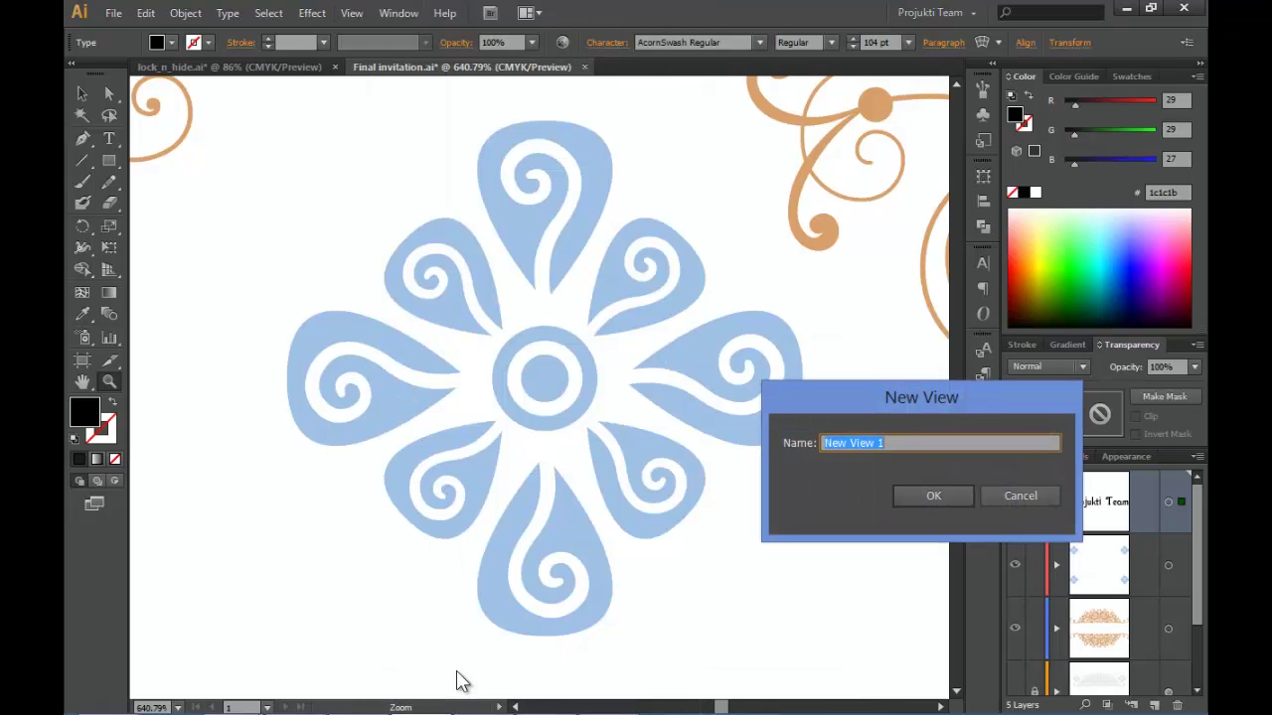
pyautogui.write('design')
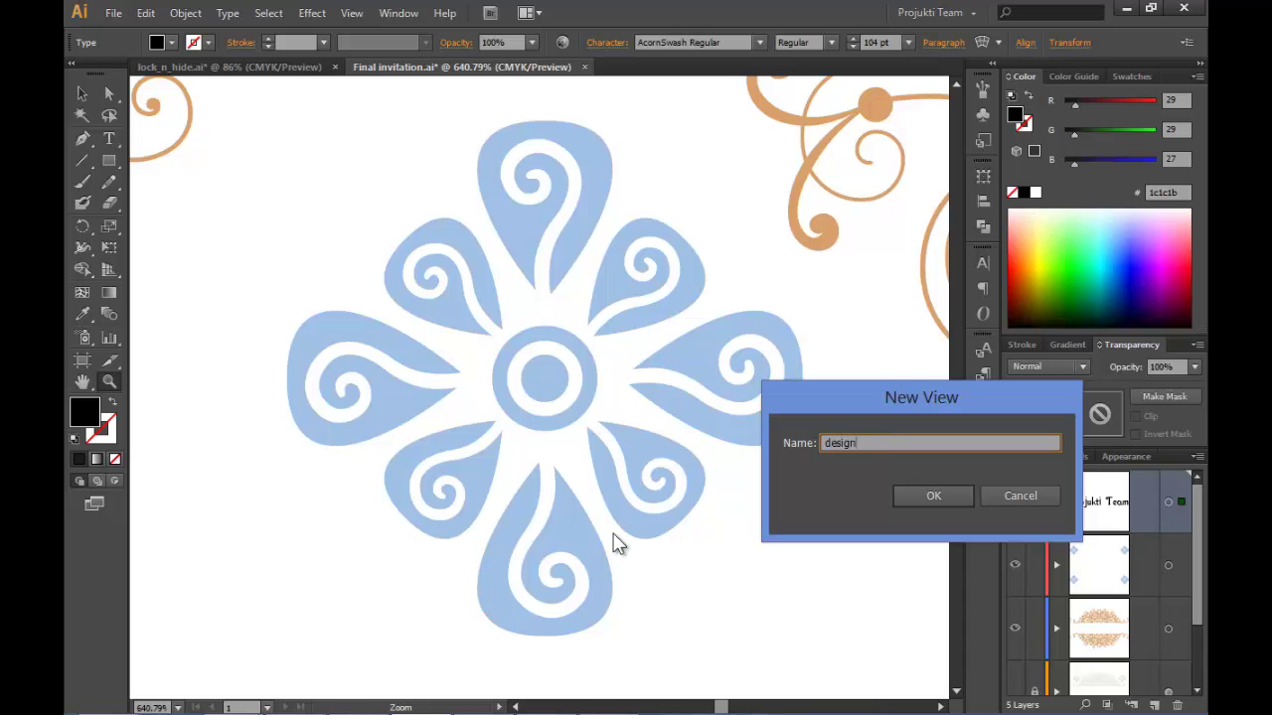
pyautogui.click(933, 496)
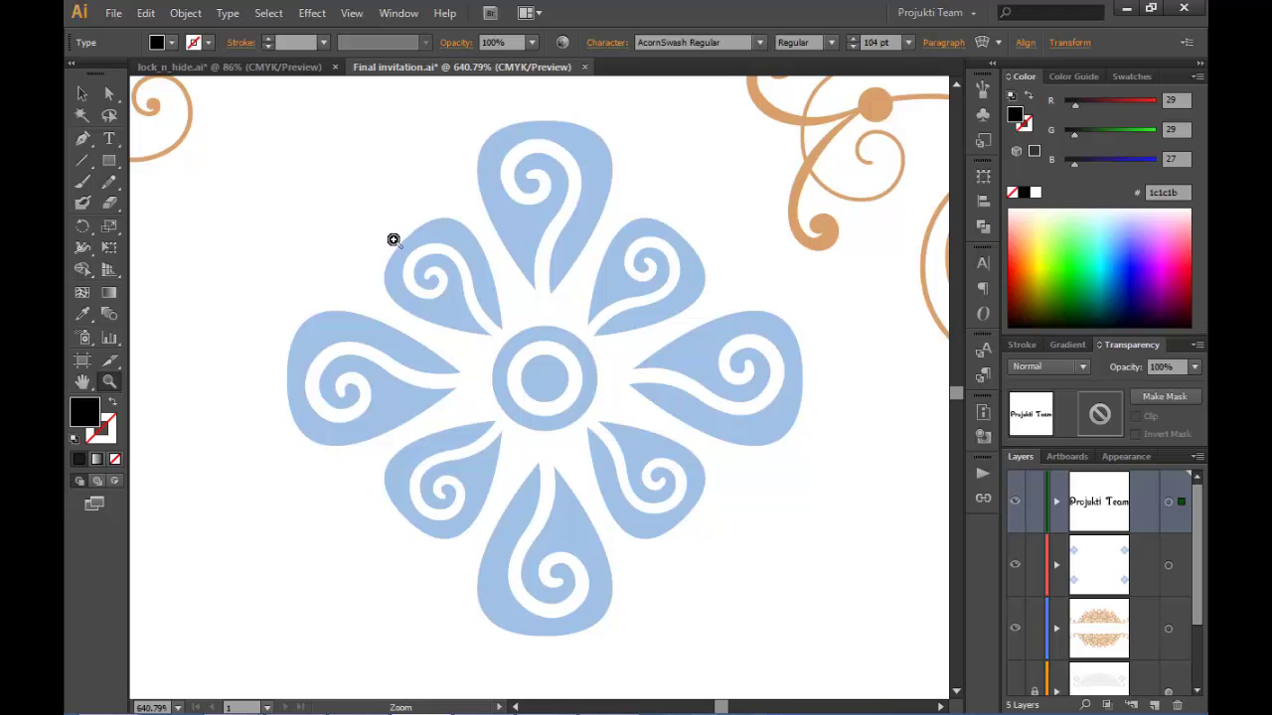
# Step: Save a close-up of the word "Team" in the title as a new custom view named team
pyautogui.press('v')
pyautogui.hotkey('ctrl', '0')
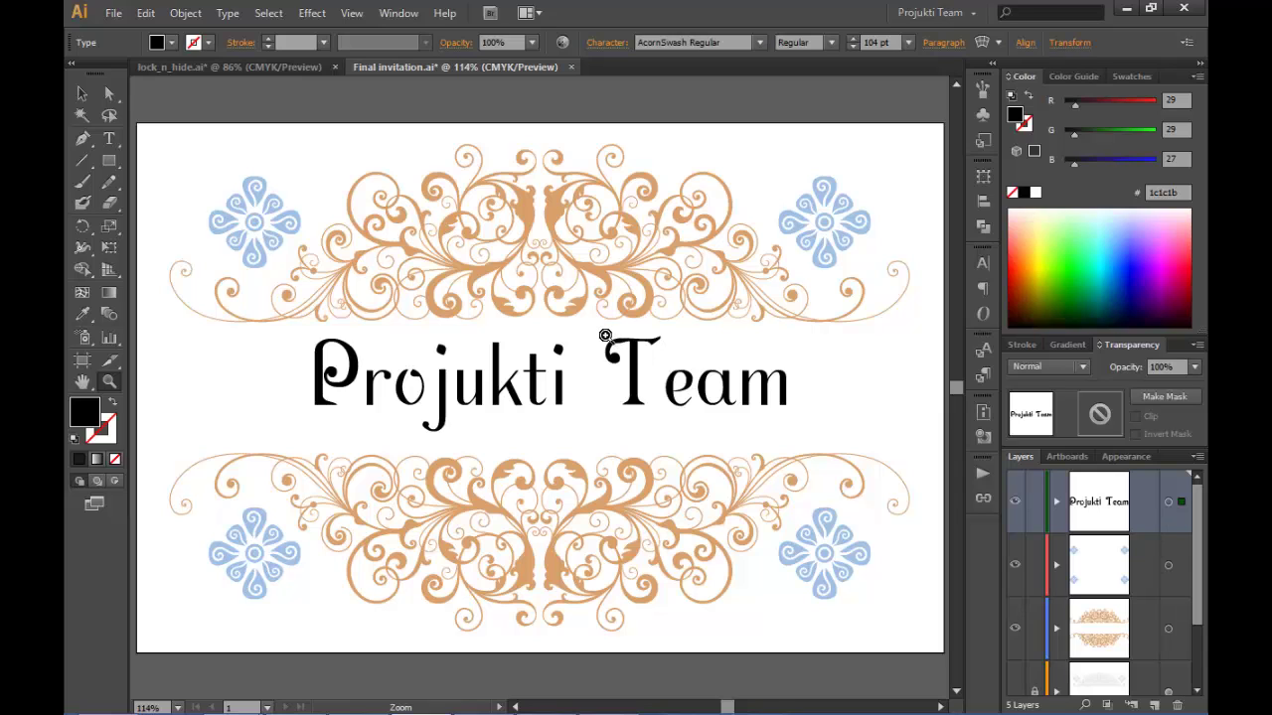
pyautogui.moveTo(599, 332); pyautogui.dragTo(808, 426)
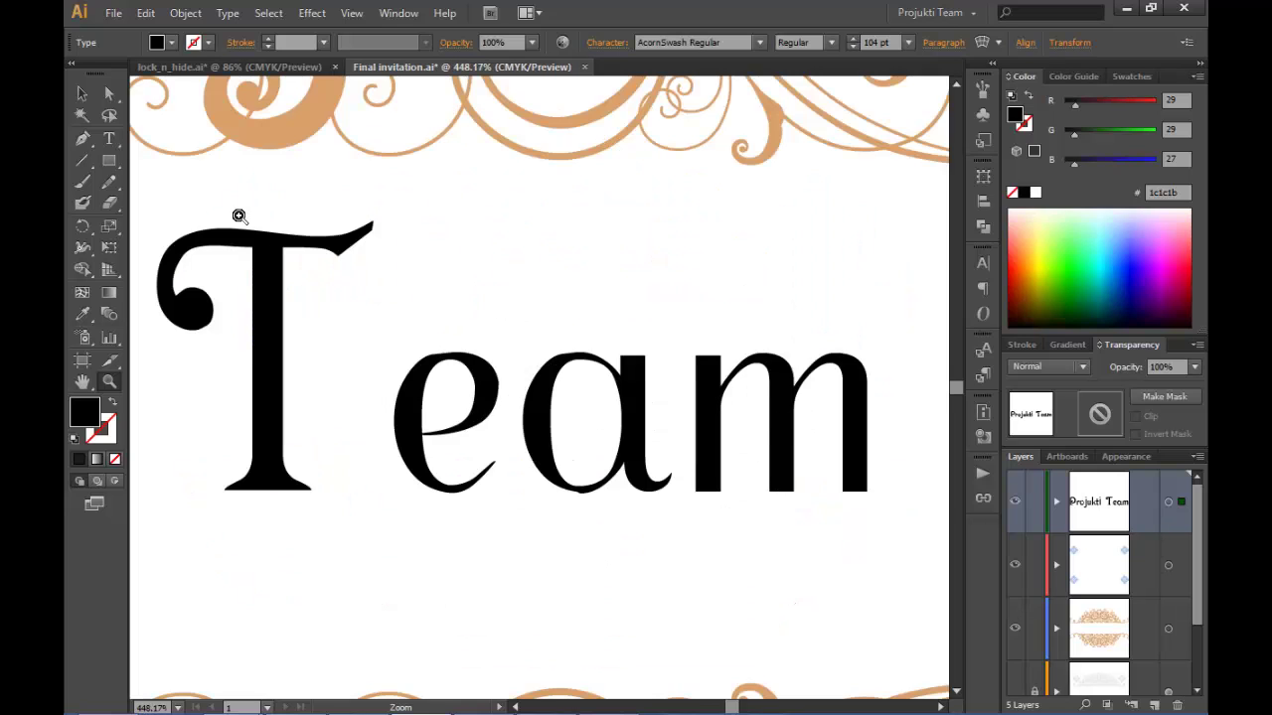
pyautogui.click(351, 13)
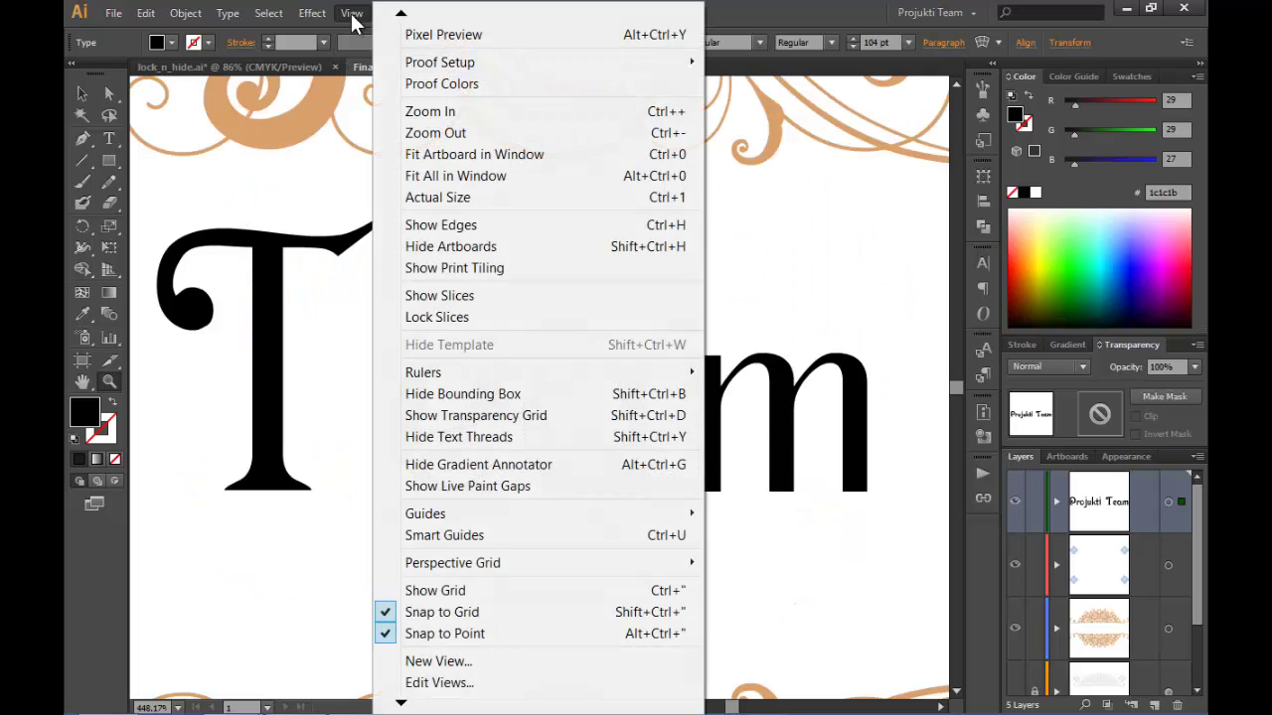
pyautogui.click(434, 661)
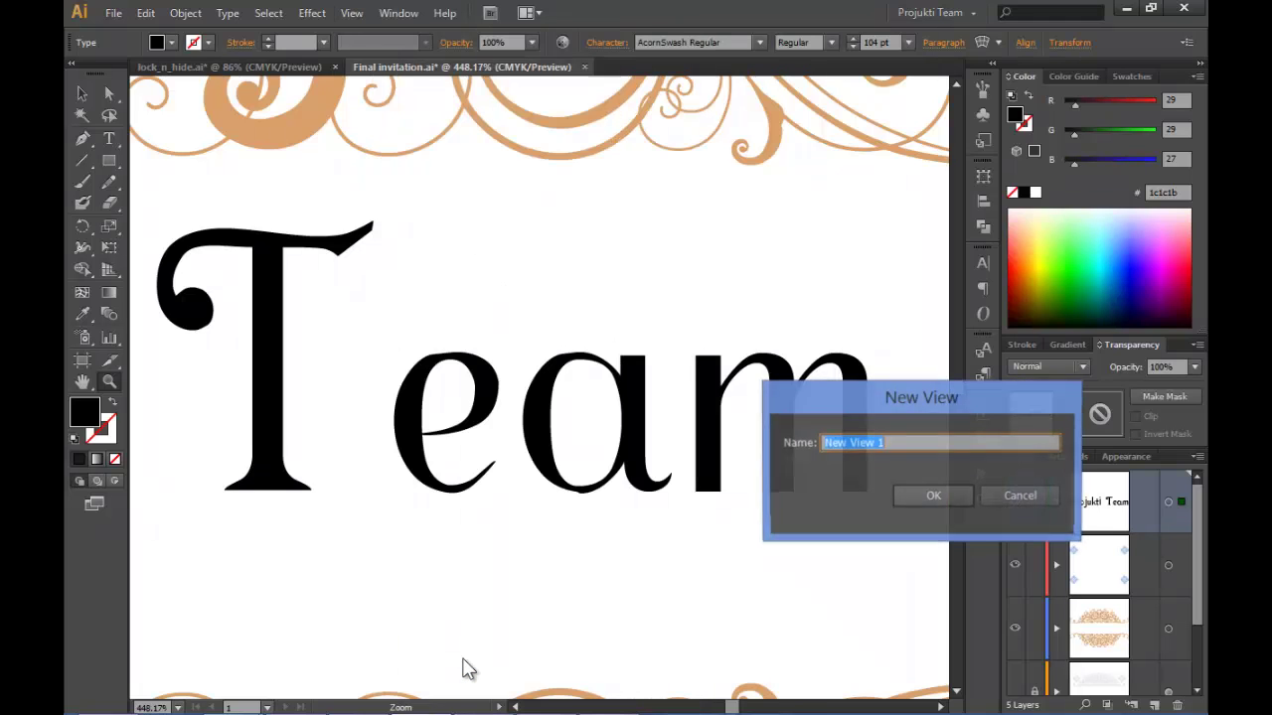
pyautogui.write('team')
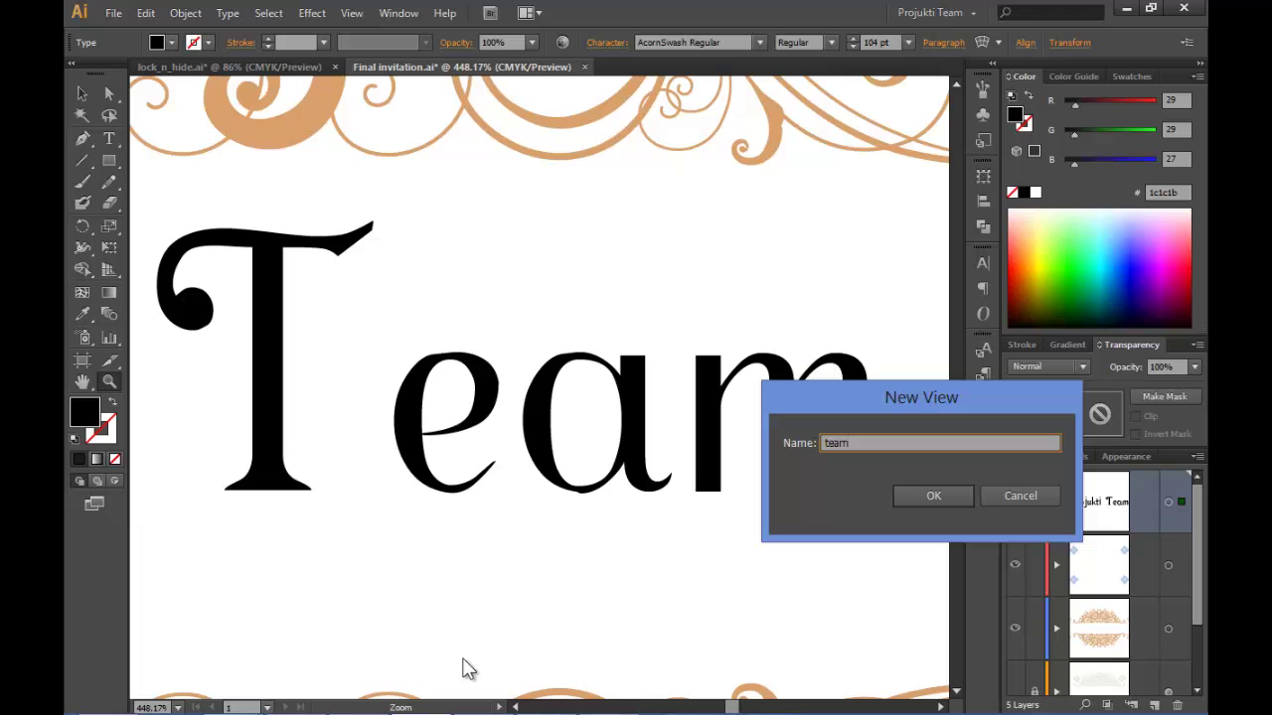
pyautogui.click(935, 496)
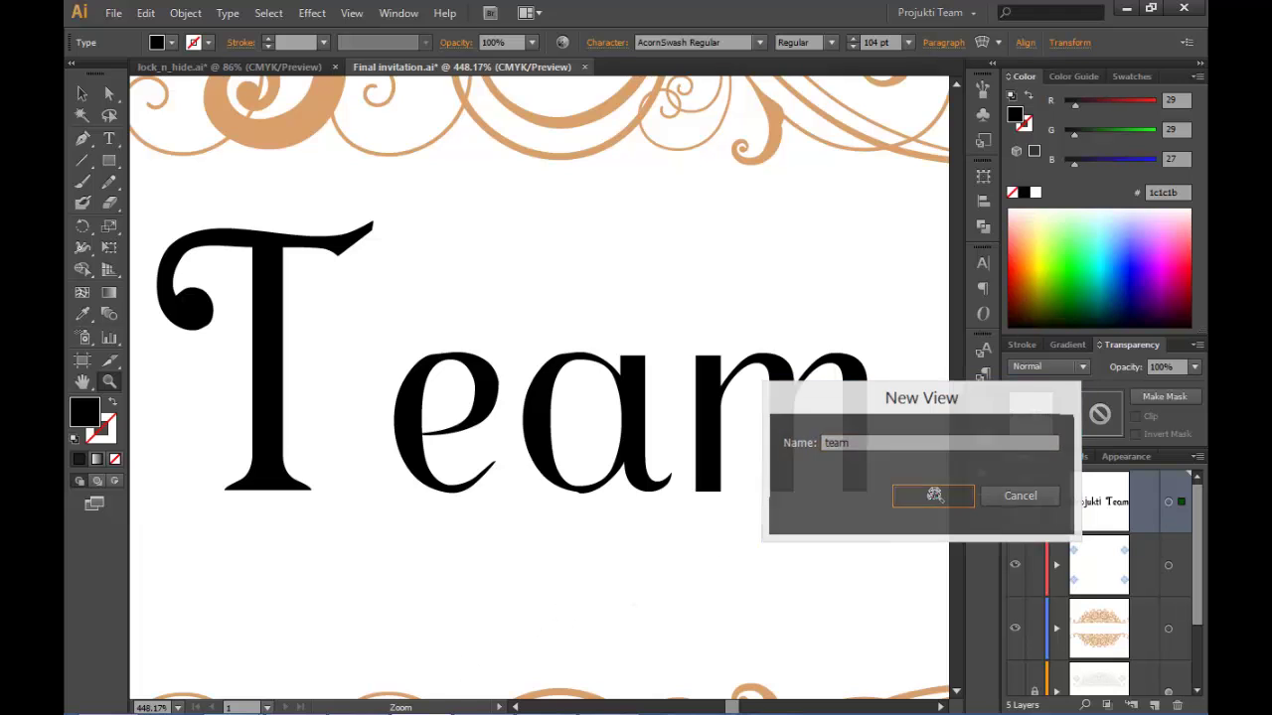
# Step: Starting from the whole artboard, recall the saved design view and the saved team view
pyautogui.hotkey('ctrl', '0')
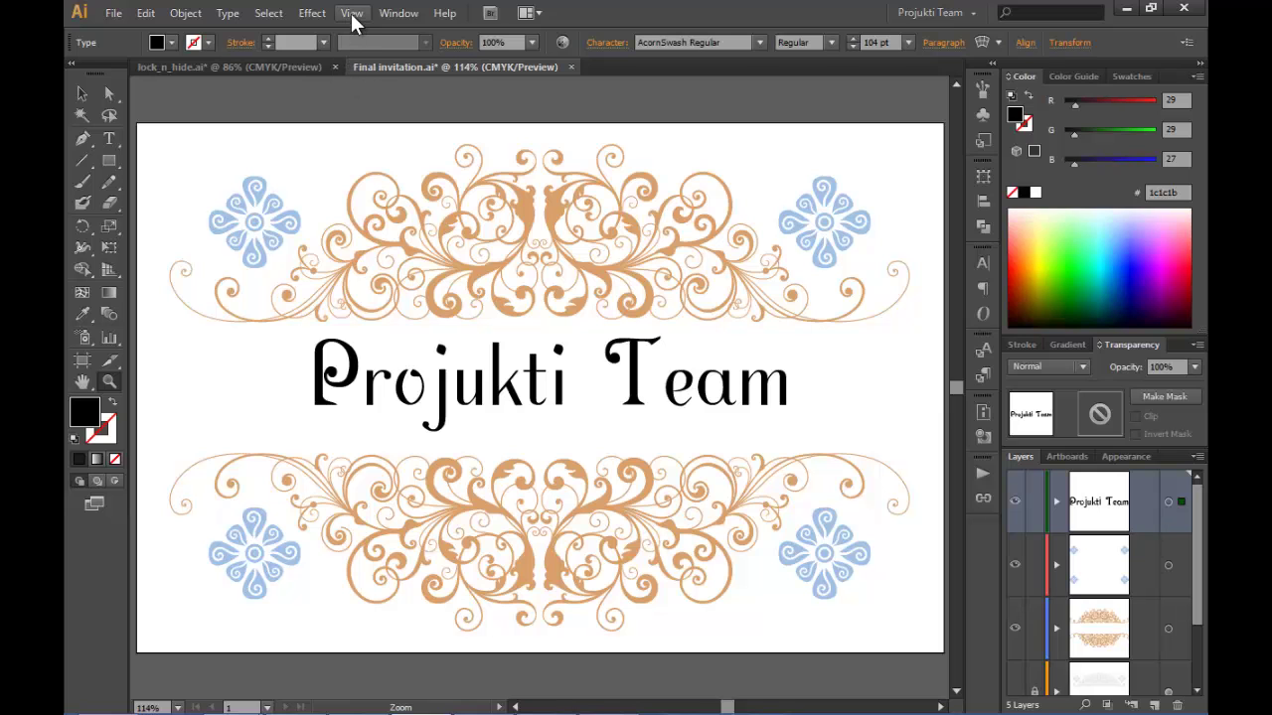
pyautogui.click(351, 13)
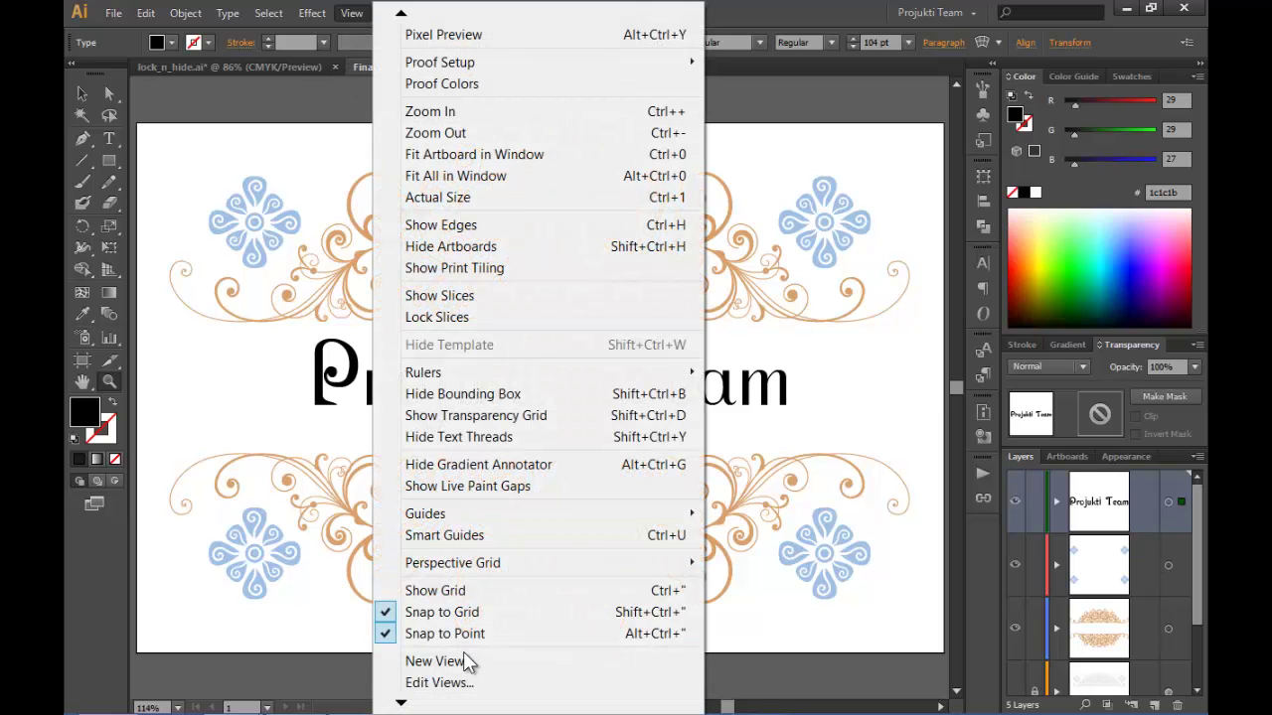
pyautogui.moveTo(400, 704)
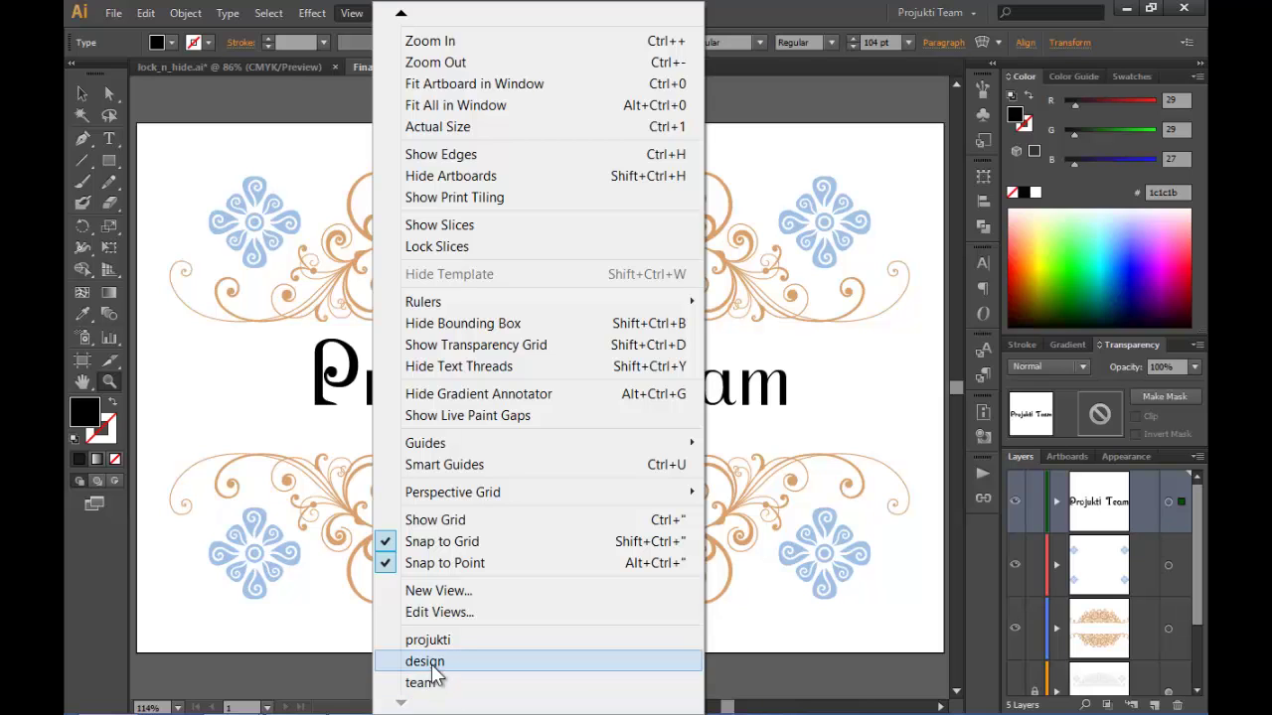
pyautogui.click(432, 664)
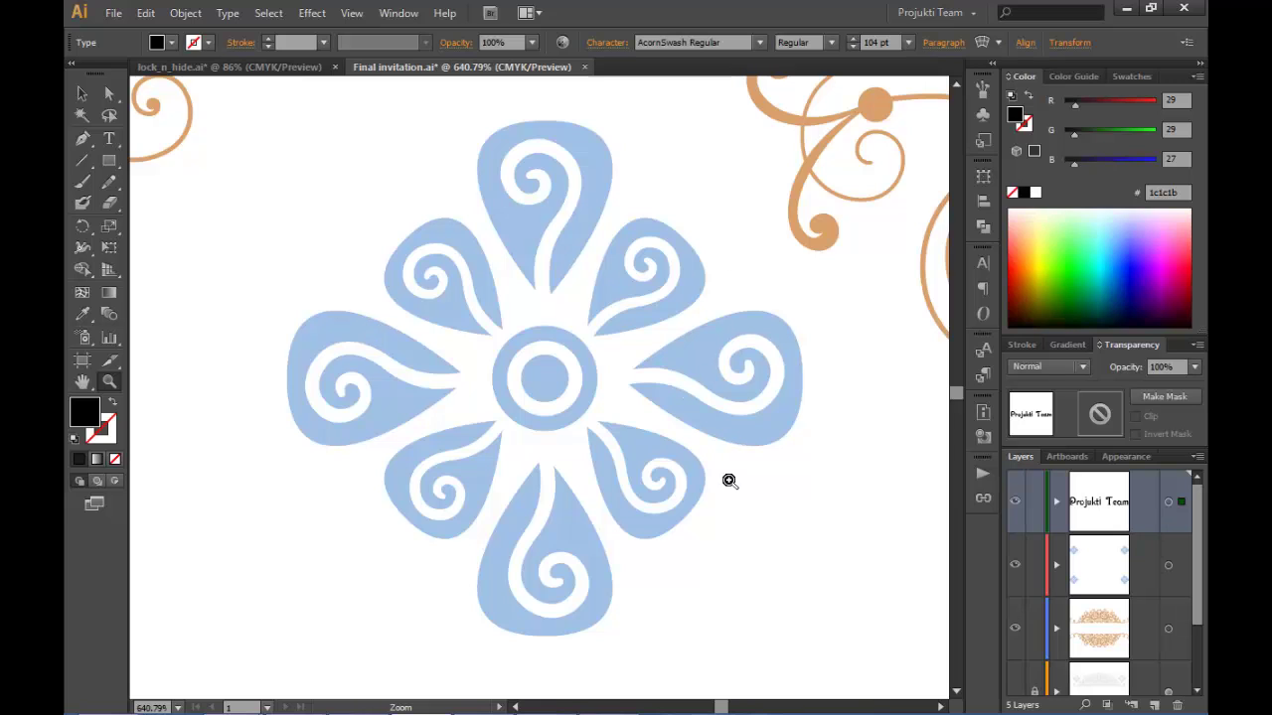
pyautogui.click(352, 13)
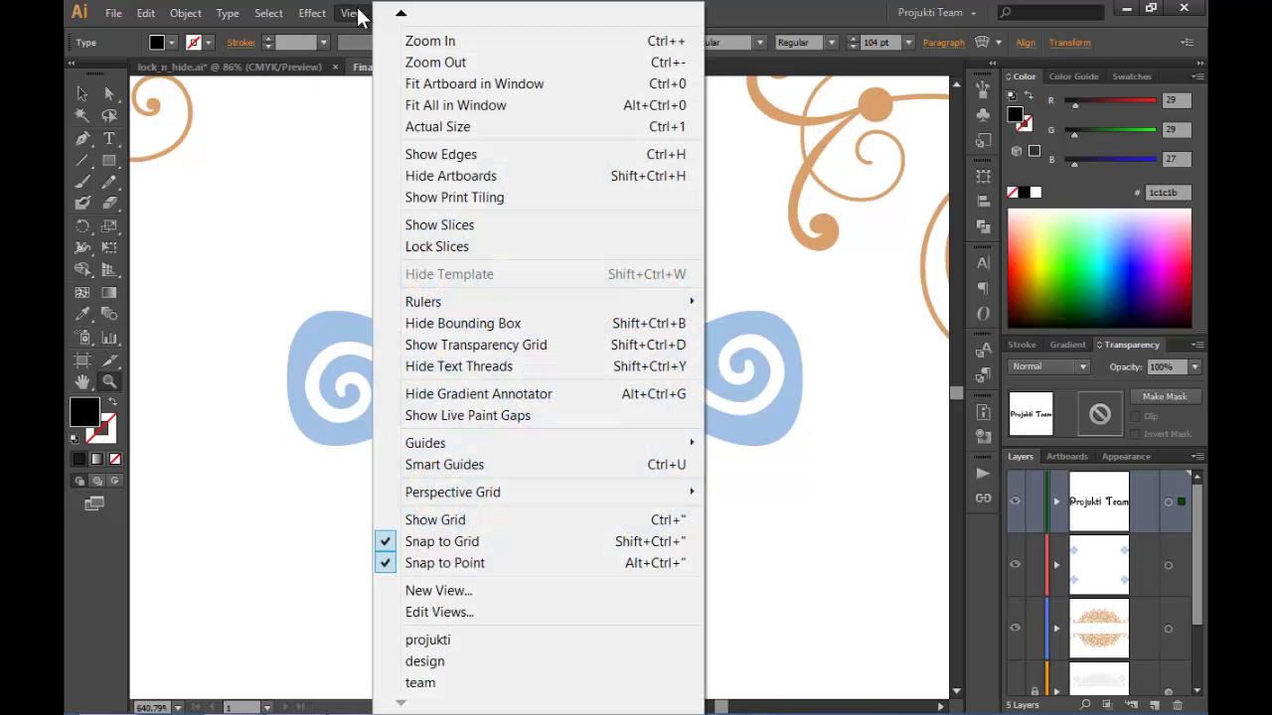
pyautogui.click(427, 684)
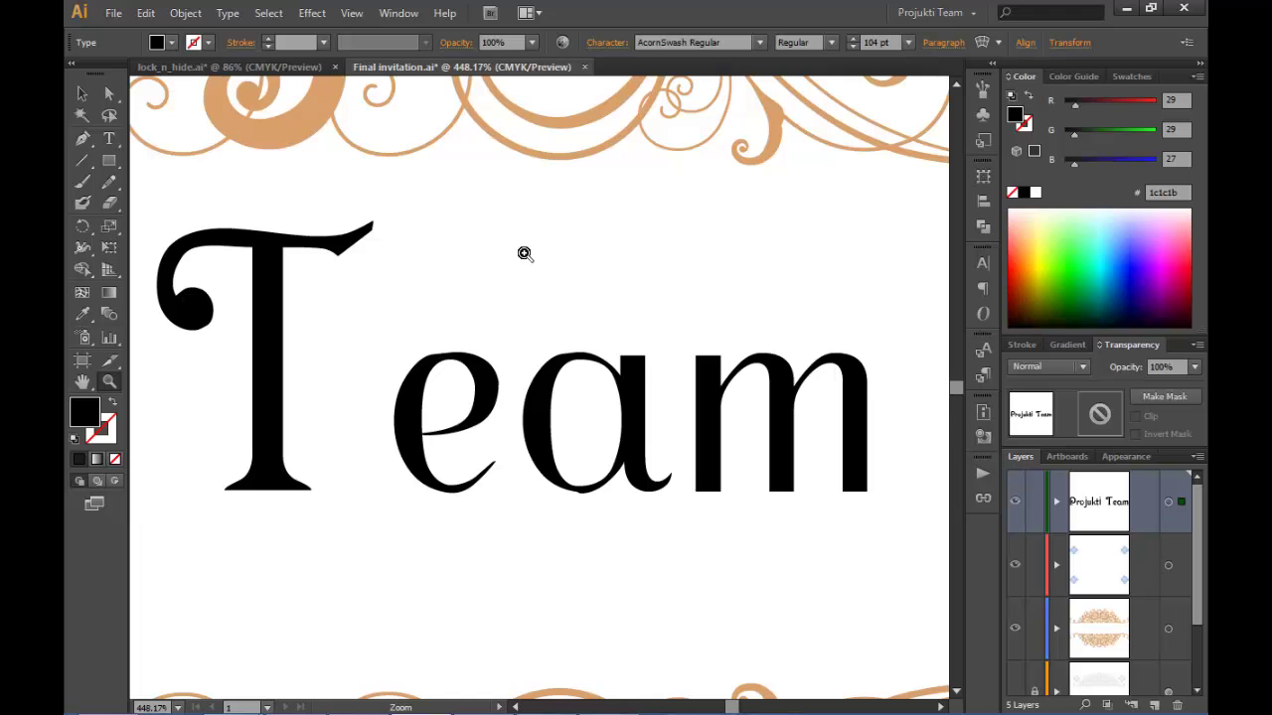
# Step: Display the whole invitation artboard in Outline mode with nothing selected and save it as a new custom view named outline
pyautogui.hotkey('ctrl', '0')
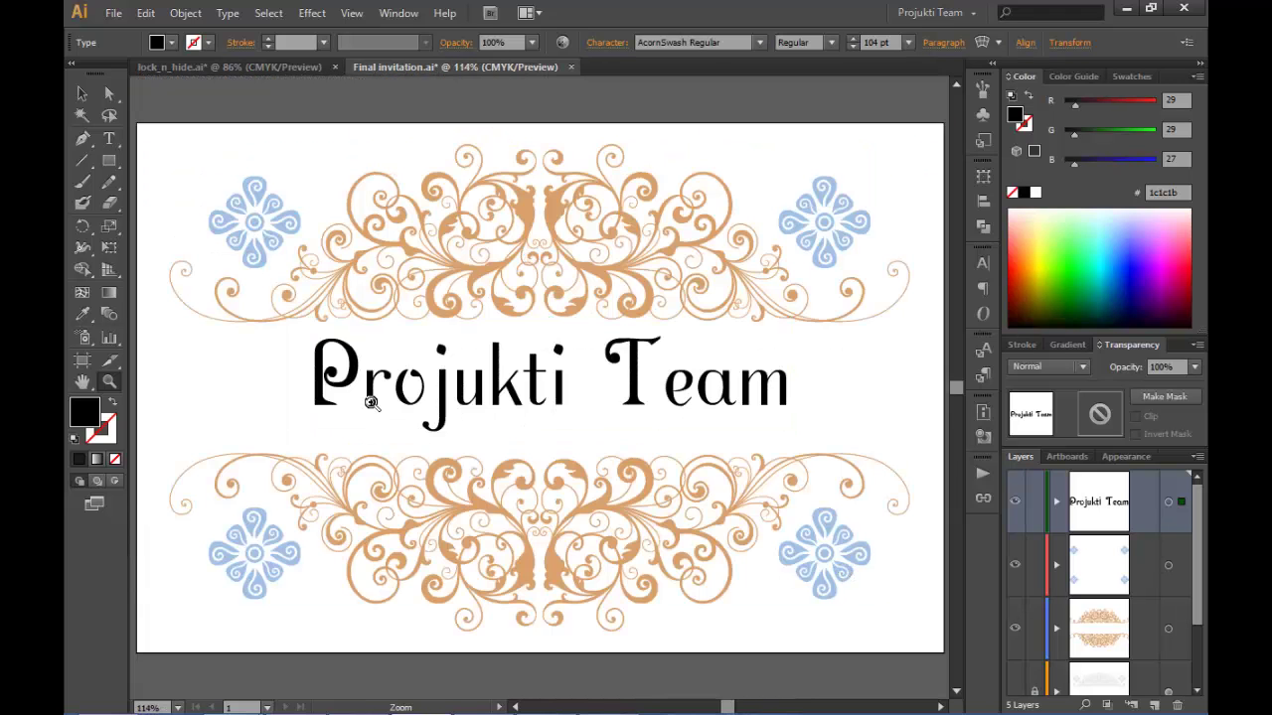
pyautogui.click(80, 90)
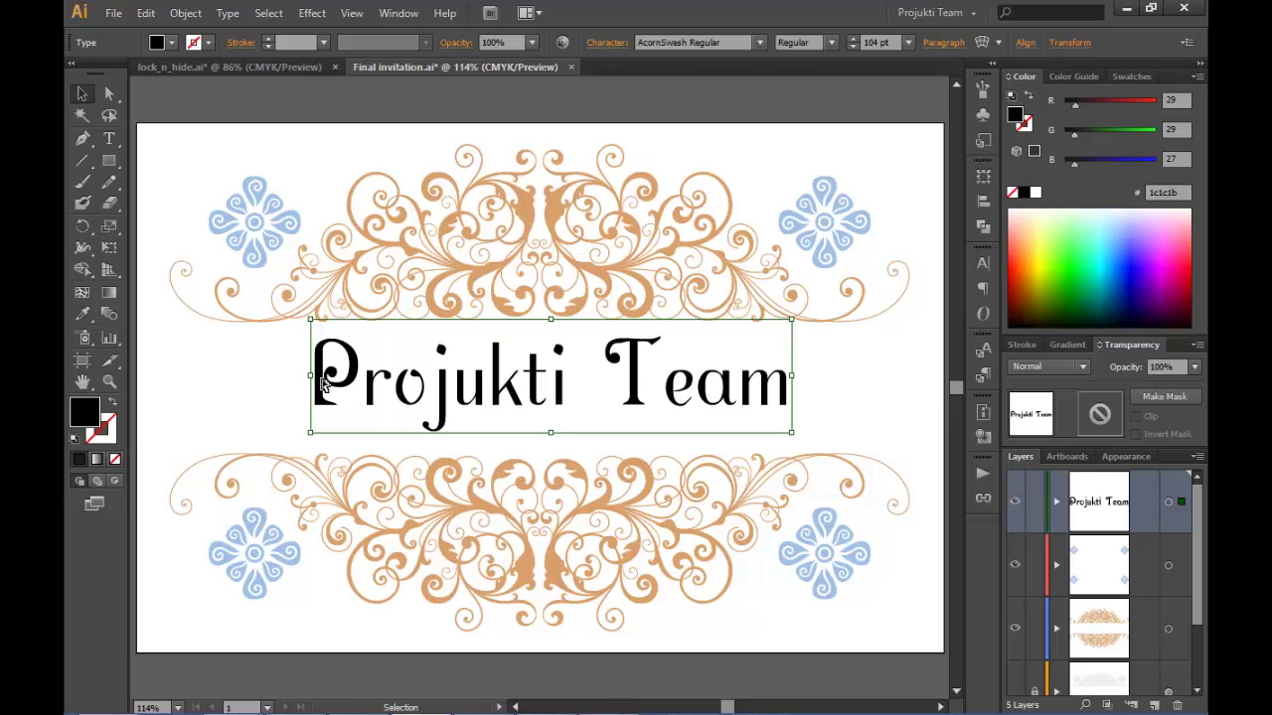
pyautogui.hotkey('ctrl', 'y')
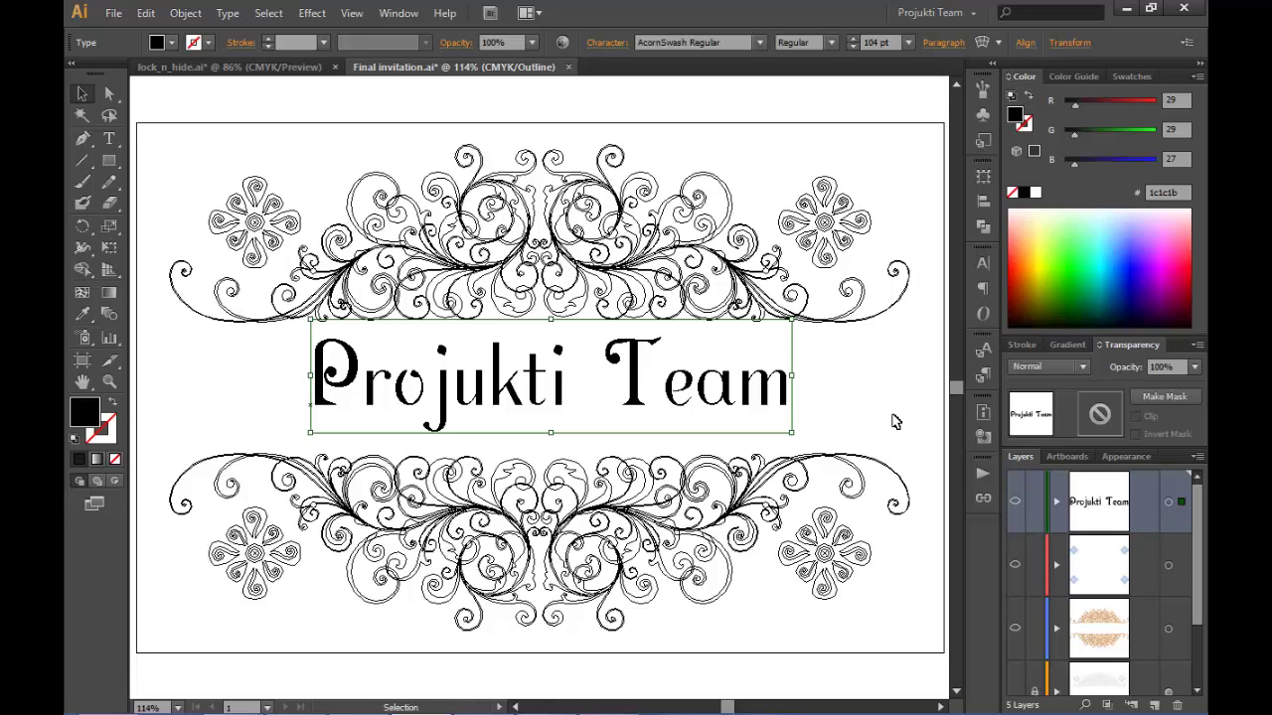
pyautogui.click(870, 409)
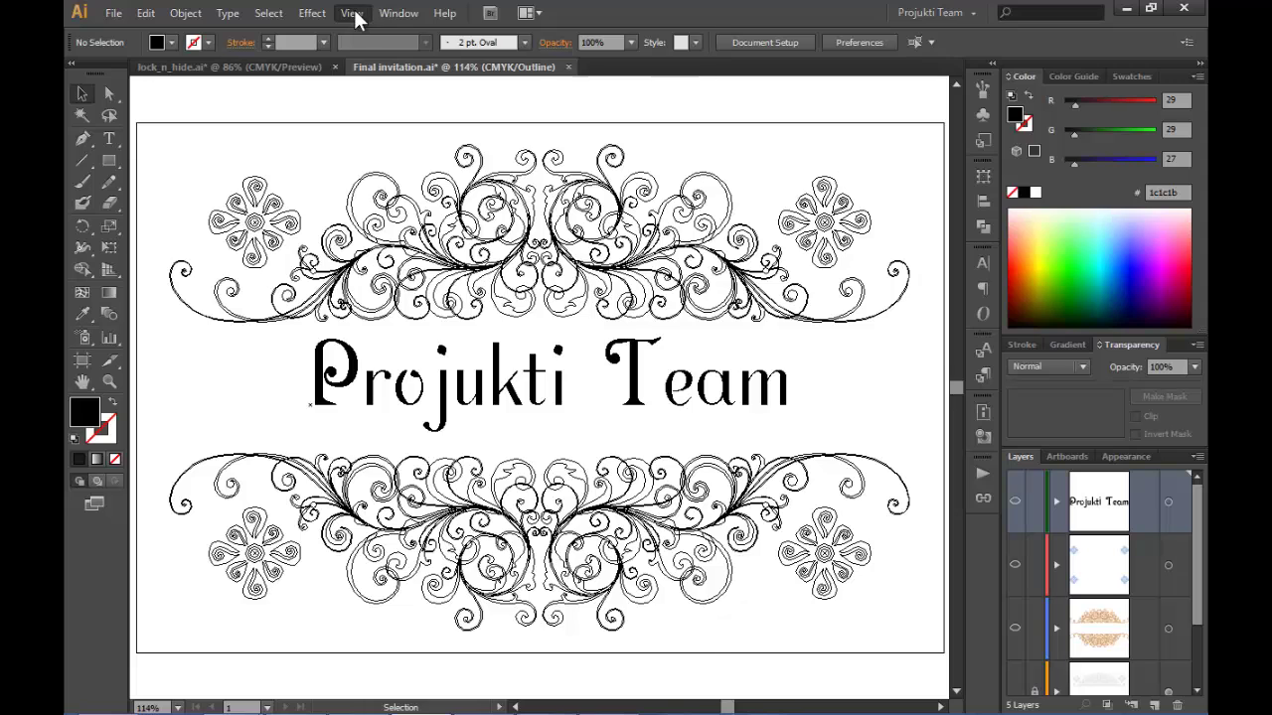
pyautogui.click(355, 14)
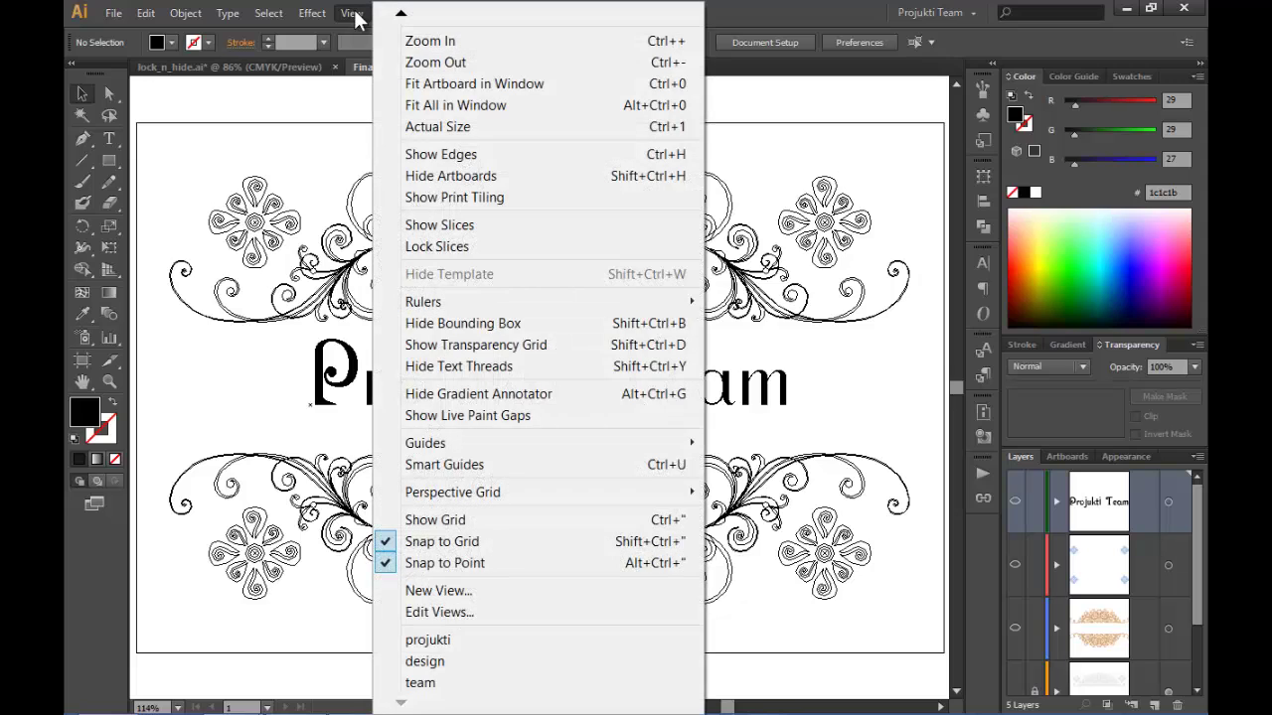
pyautogui.click(428, 596)
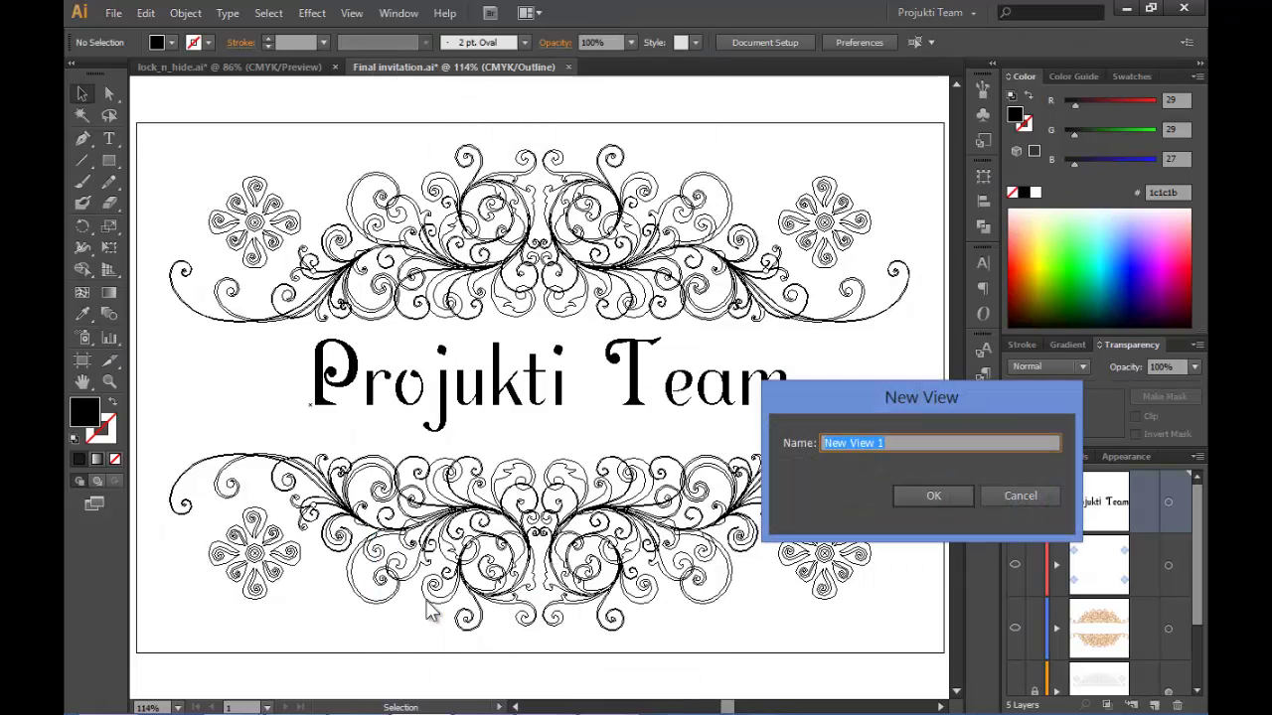
pyautogui.write('outl')
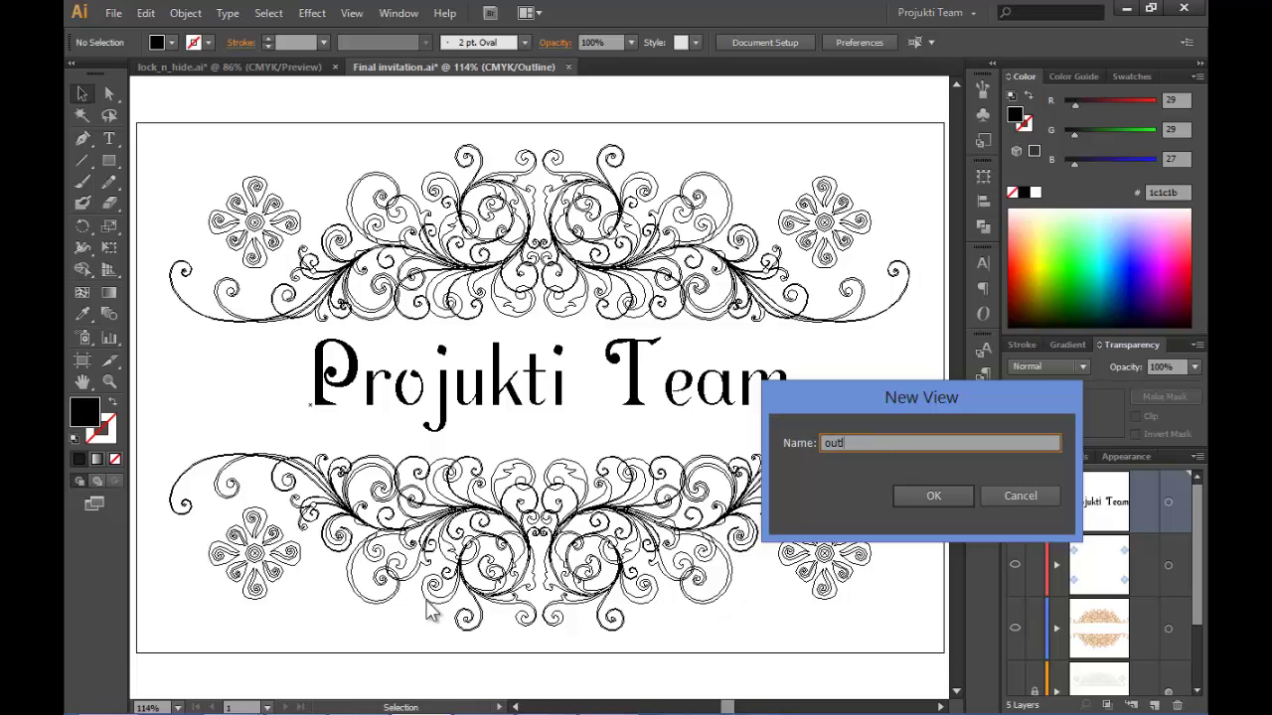
pyautogui.write('ine')
pyautogui.click(935, 501)
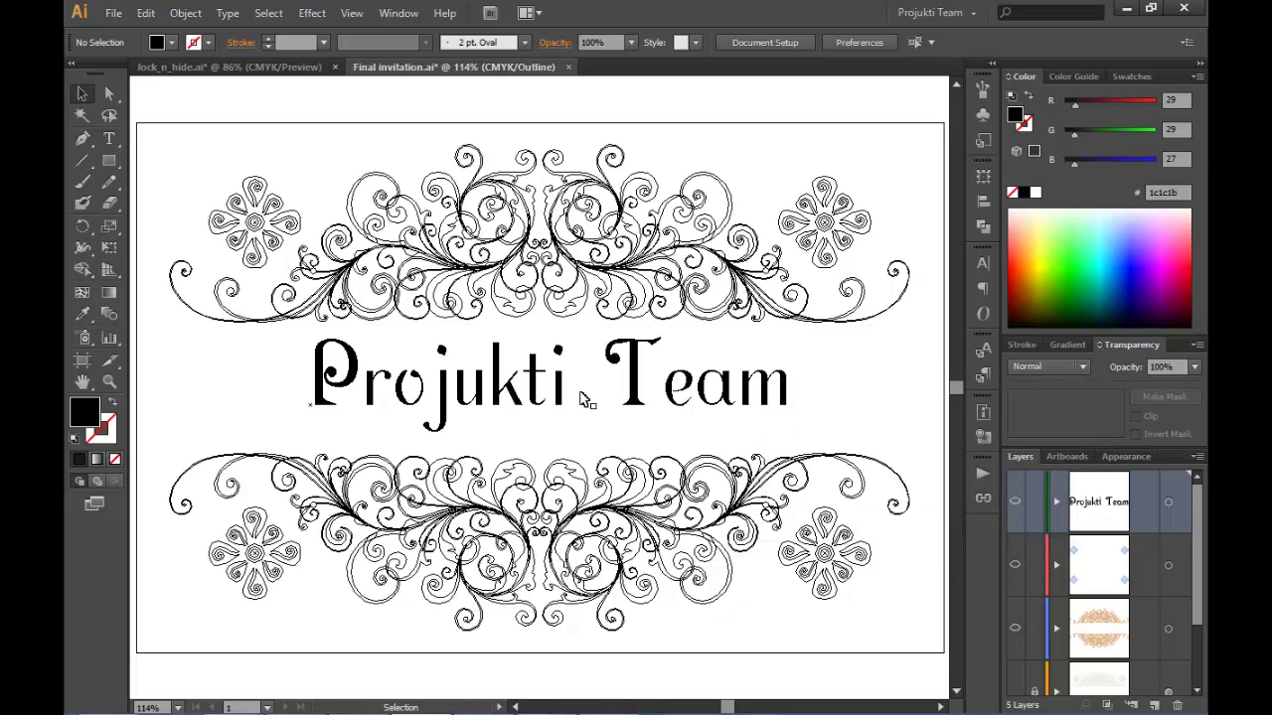
# Step: Switch back to Preview mode, and recall the saved outline view followed by the saved team view
pyautogui.press('a')
pyautogui.hotkey('ctrl', 'y')
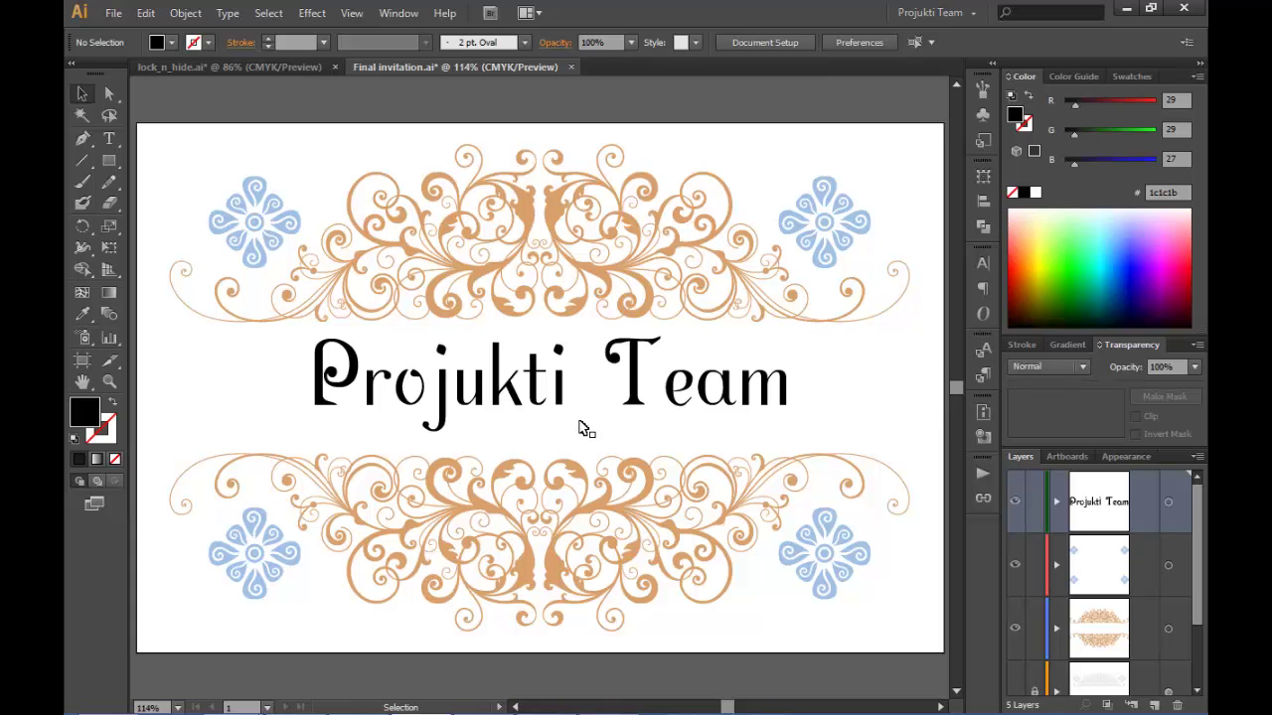
pyautogui.click(357, 12)
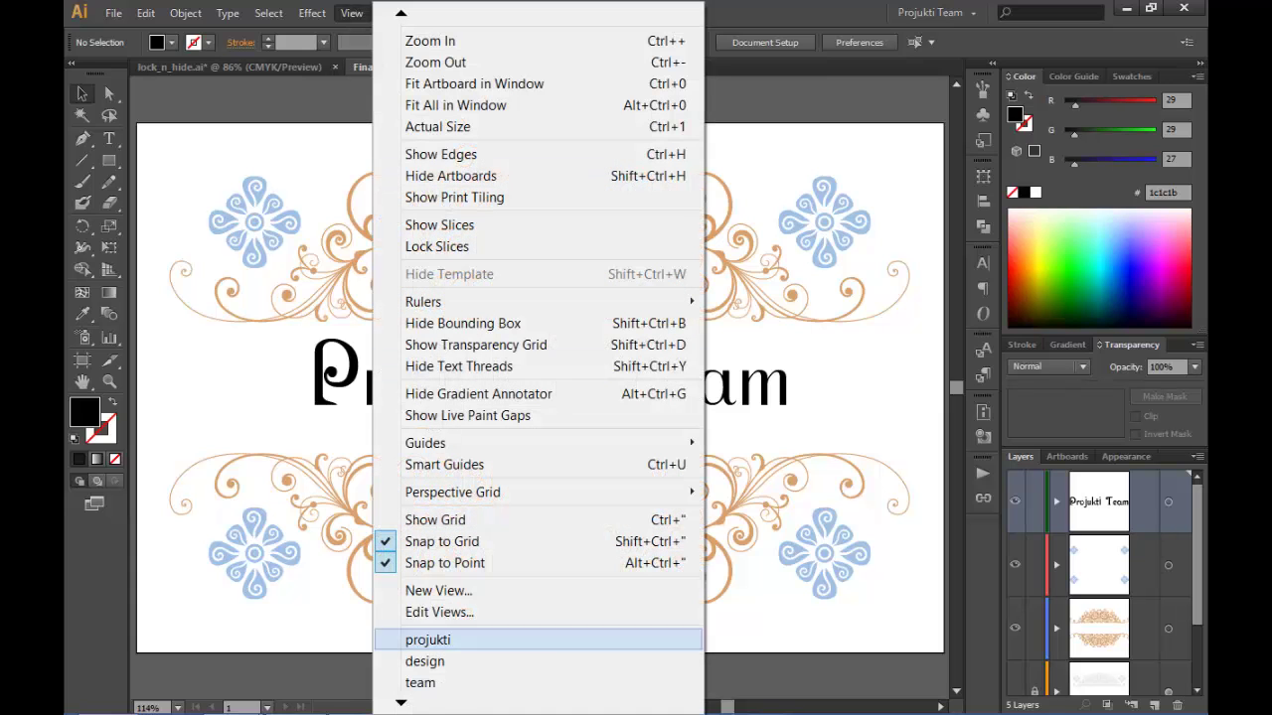
pyautogui.moveTo(399, 705)
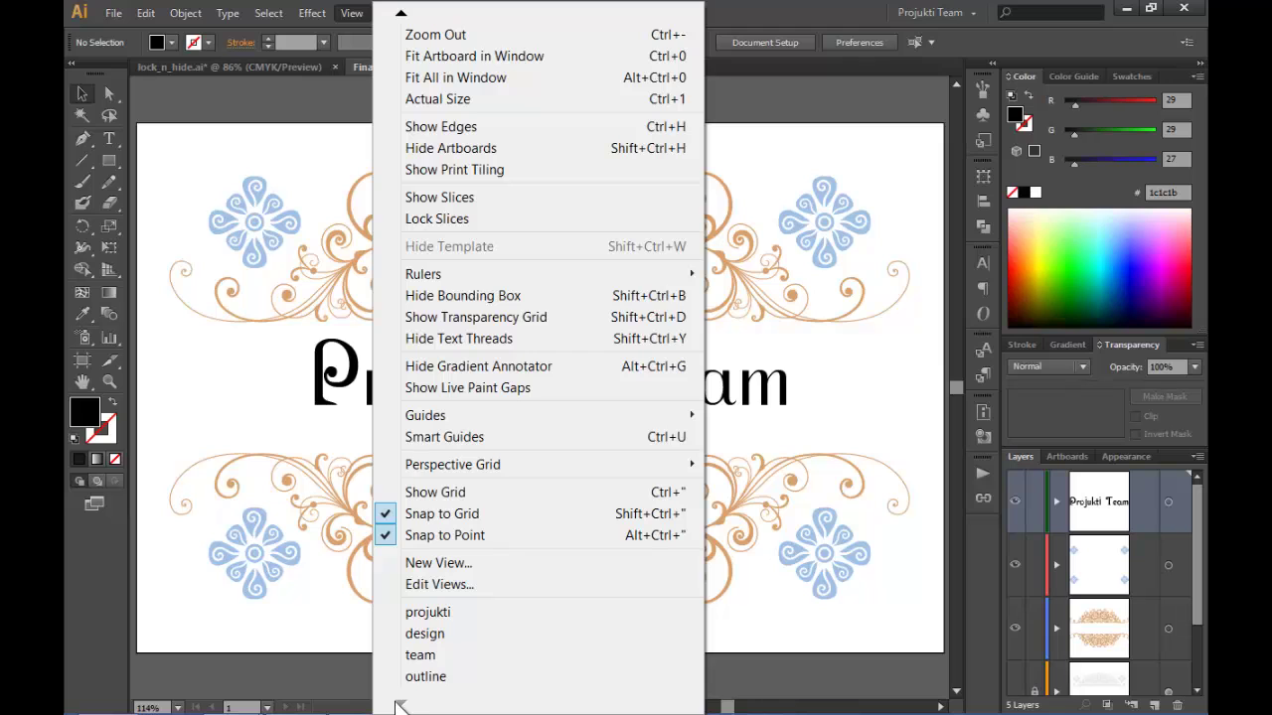
pyautogui.click(426, 678)
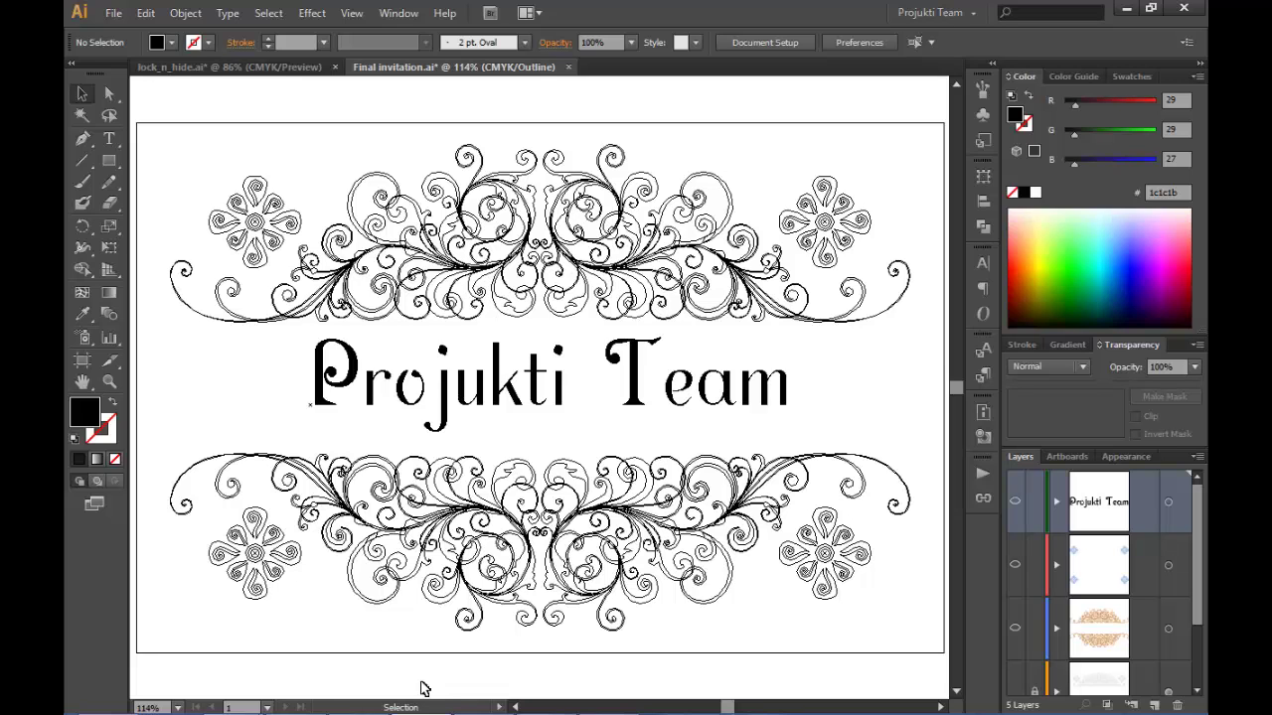
pyautogui.click(352, 13)
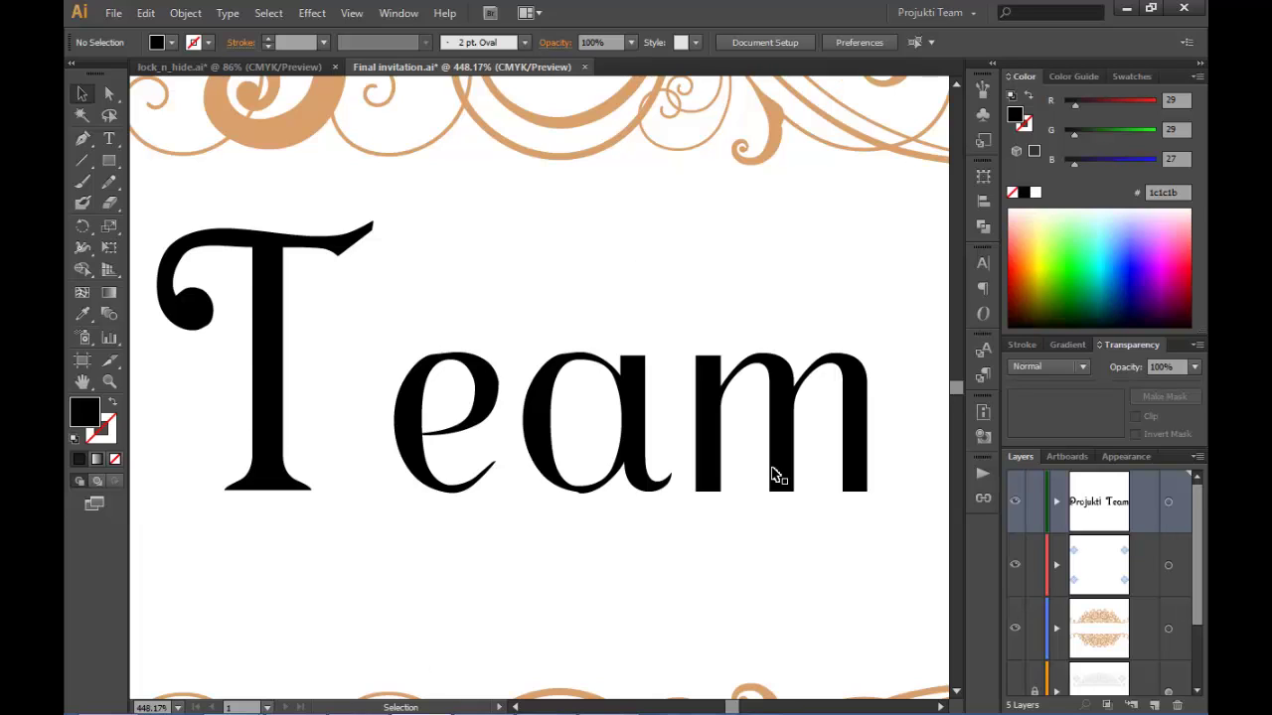
# Step: Delete all the saved custom views, projukti, team, design and outline, with the whole artboard shown
pyautogui.hotkey('ctrl', '0')
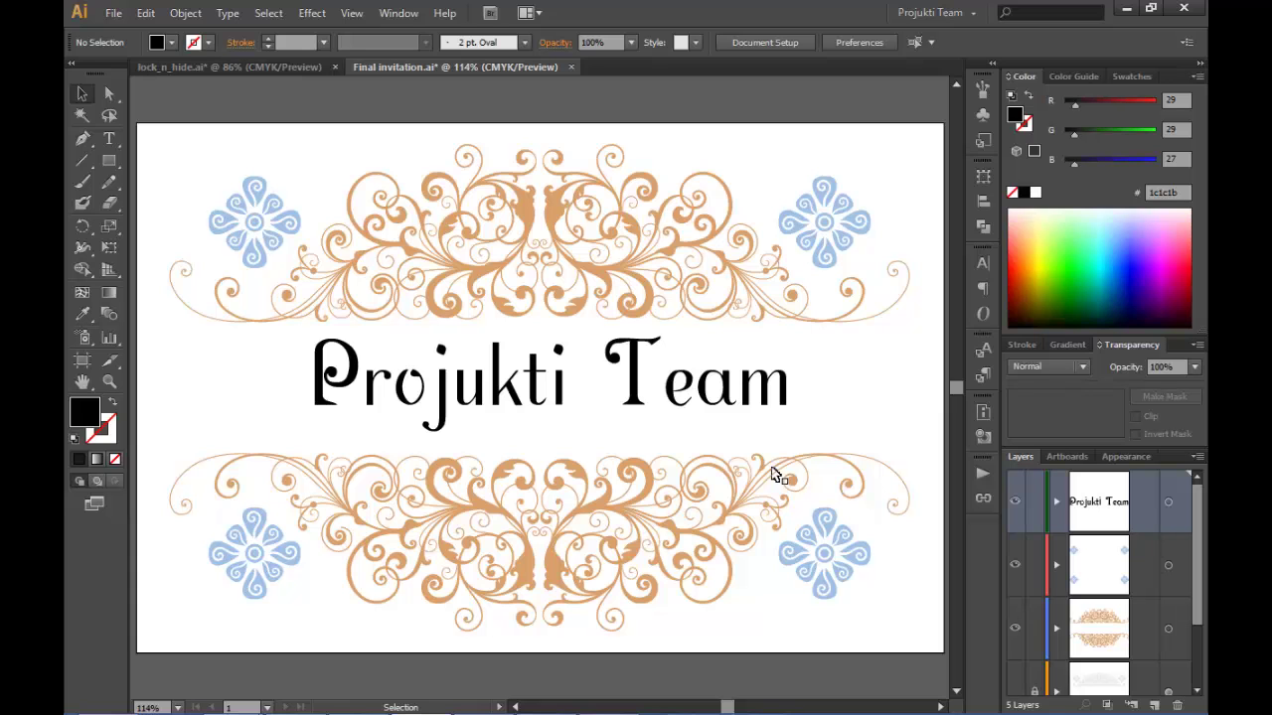
pyautogui.click(351, 14)
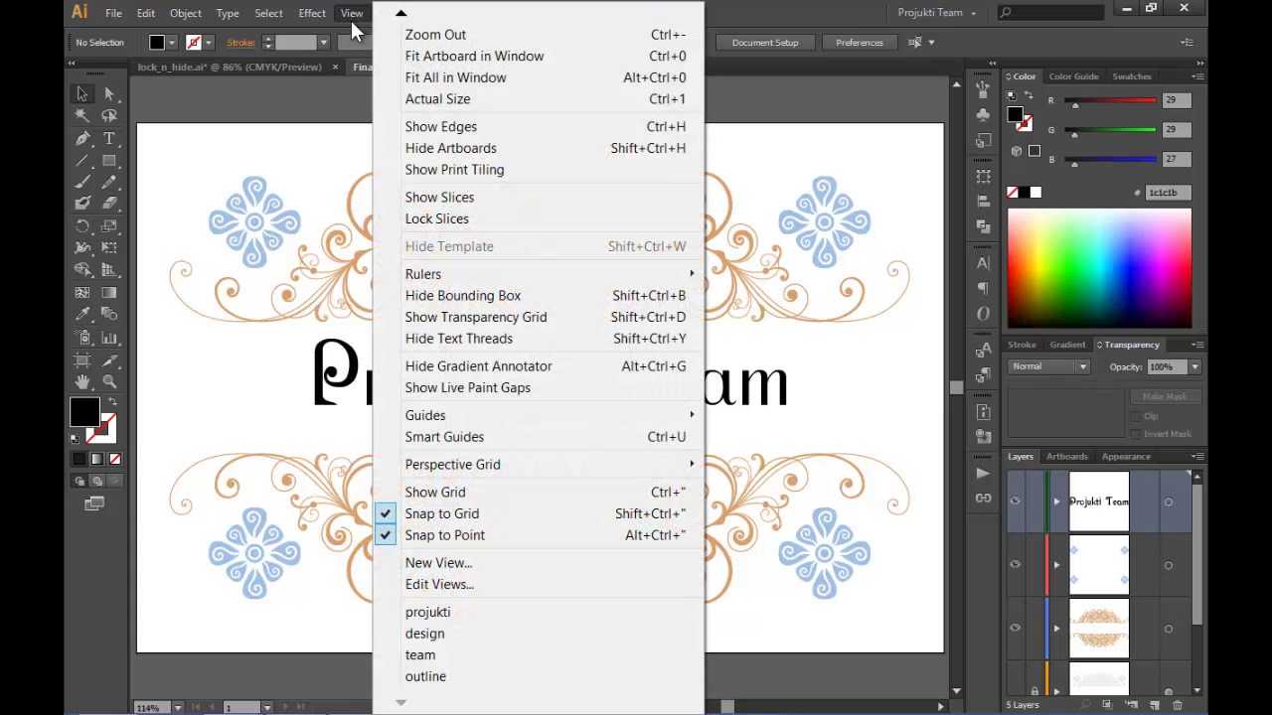
pyautogui.click(437, 592)
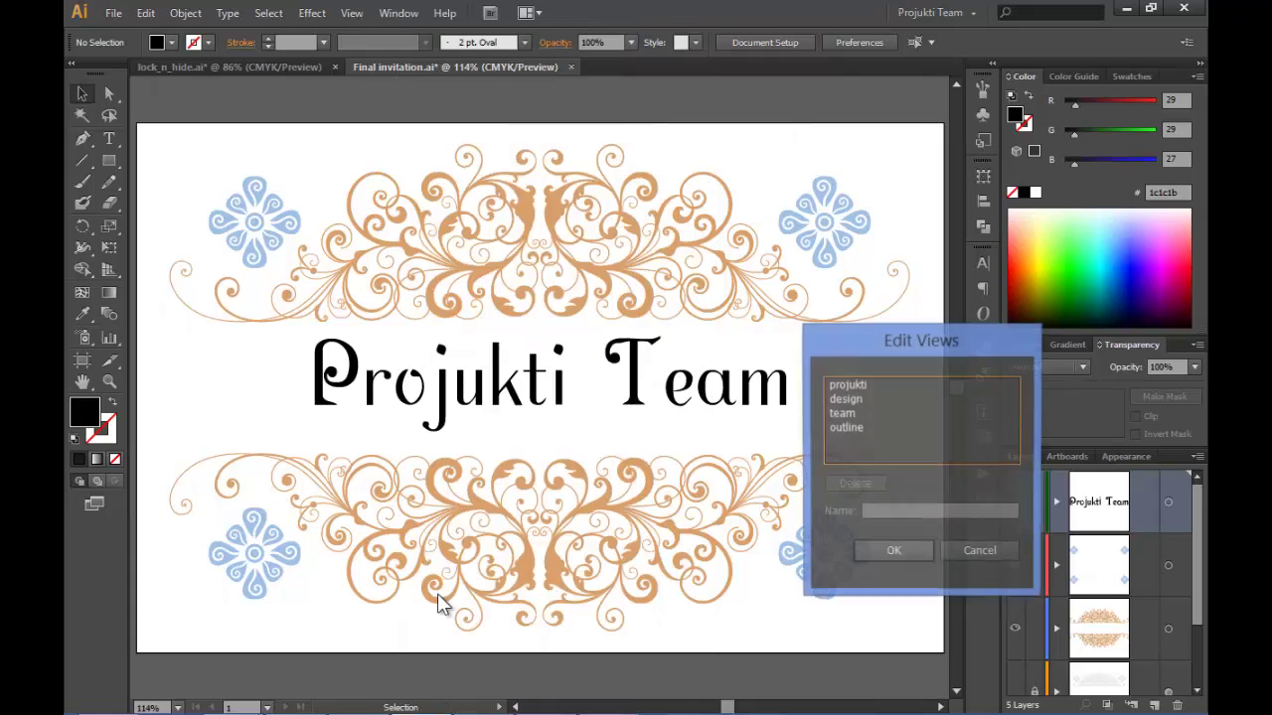
pyautogui.click(843, 388)
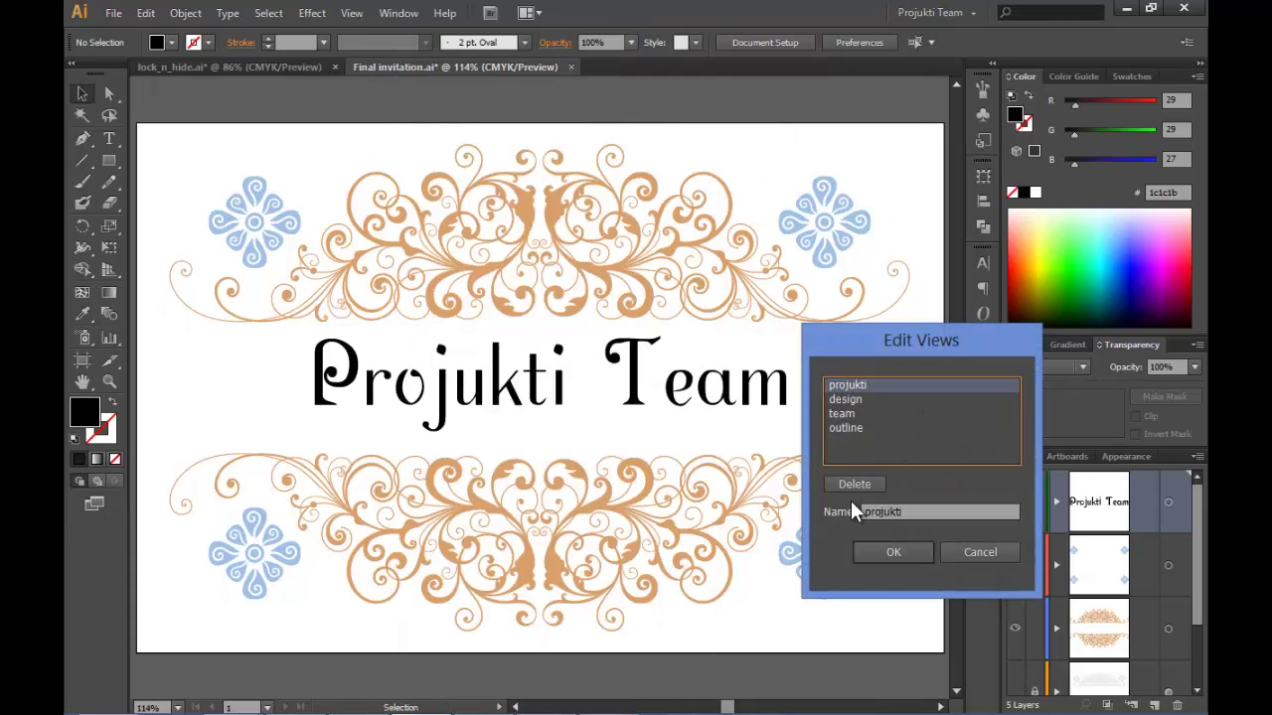
pyautogui.click(852, 484)
pyautogui.click(843, 397)
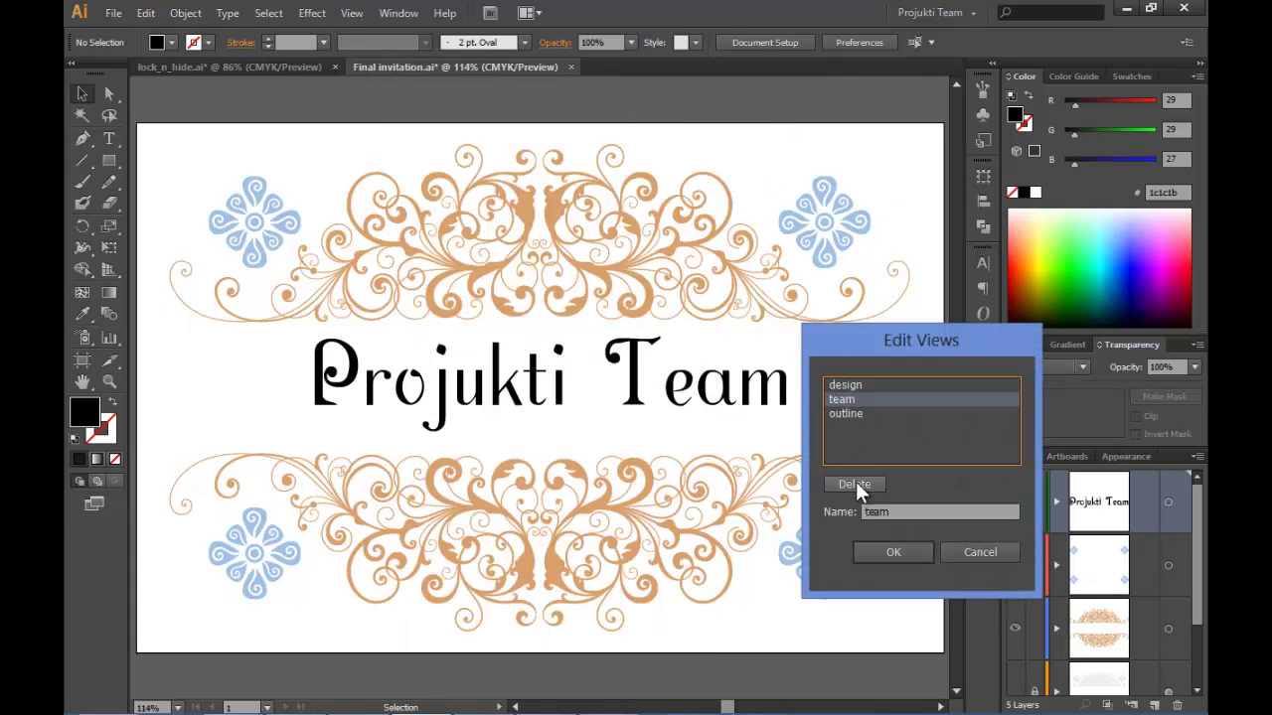
pyautogui.click(854, 484)
pyautogui.click(848, 387)
pyautogui.click(852, 484)
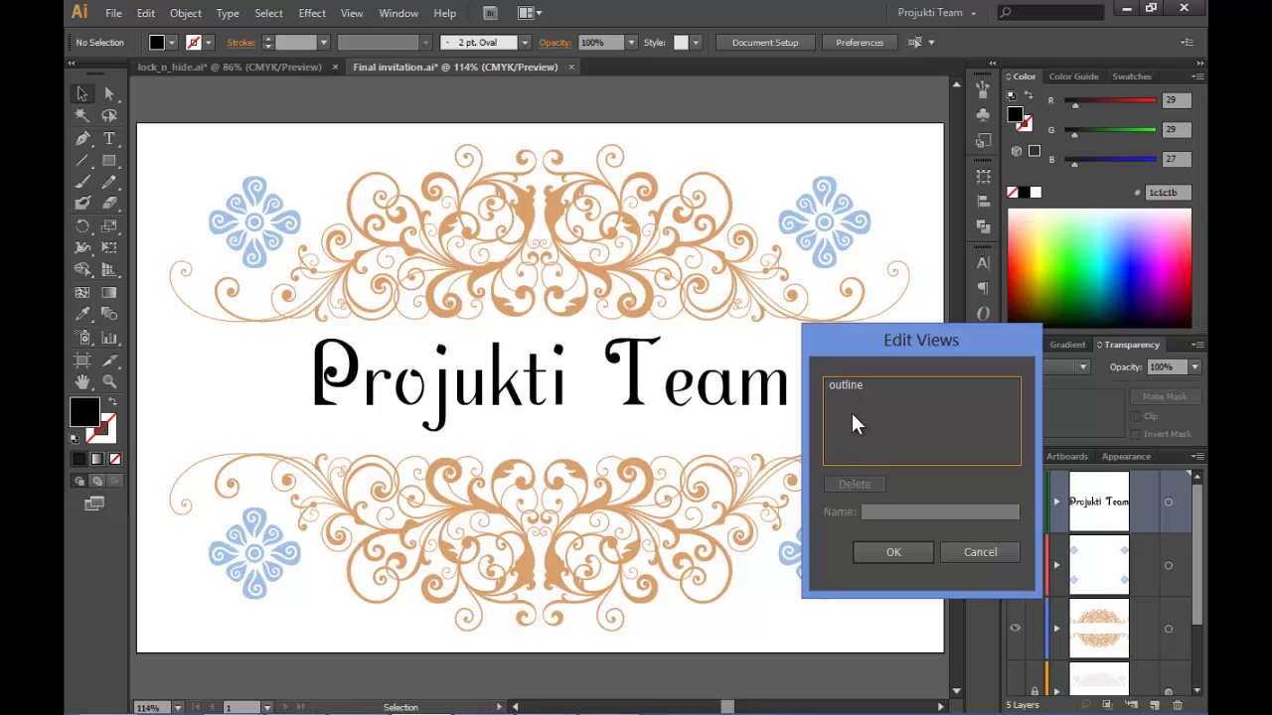
pyautogui.click(847, 385)
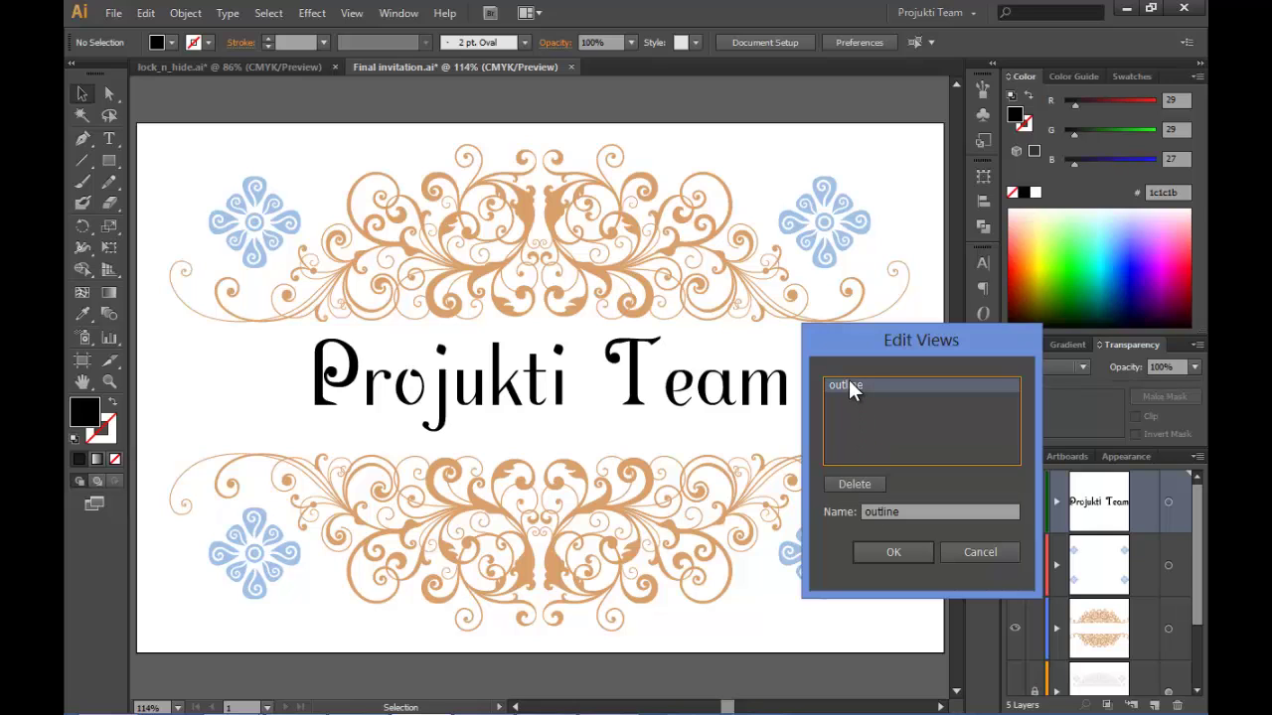
pyautogui.click(865, 484)
pyautogui.click(892, 553)
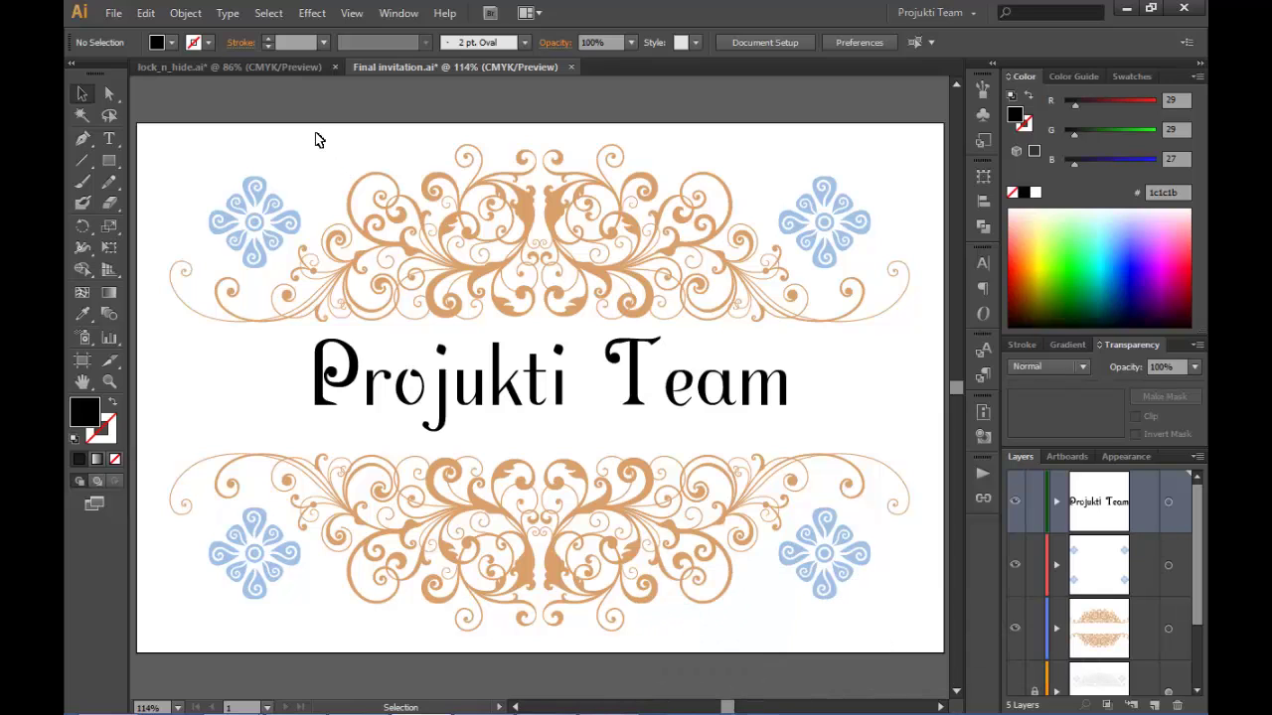
# Step: Switch to the lock_n_hide.ai document and lock the black Live Paint background object
pyautogui.click(281, 65)
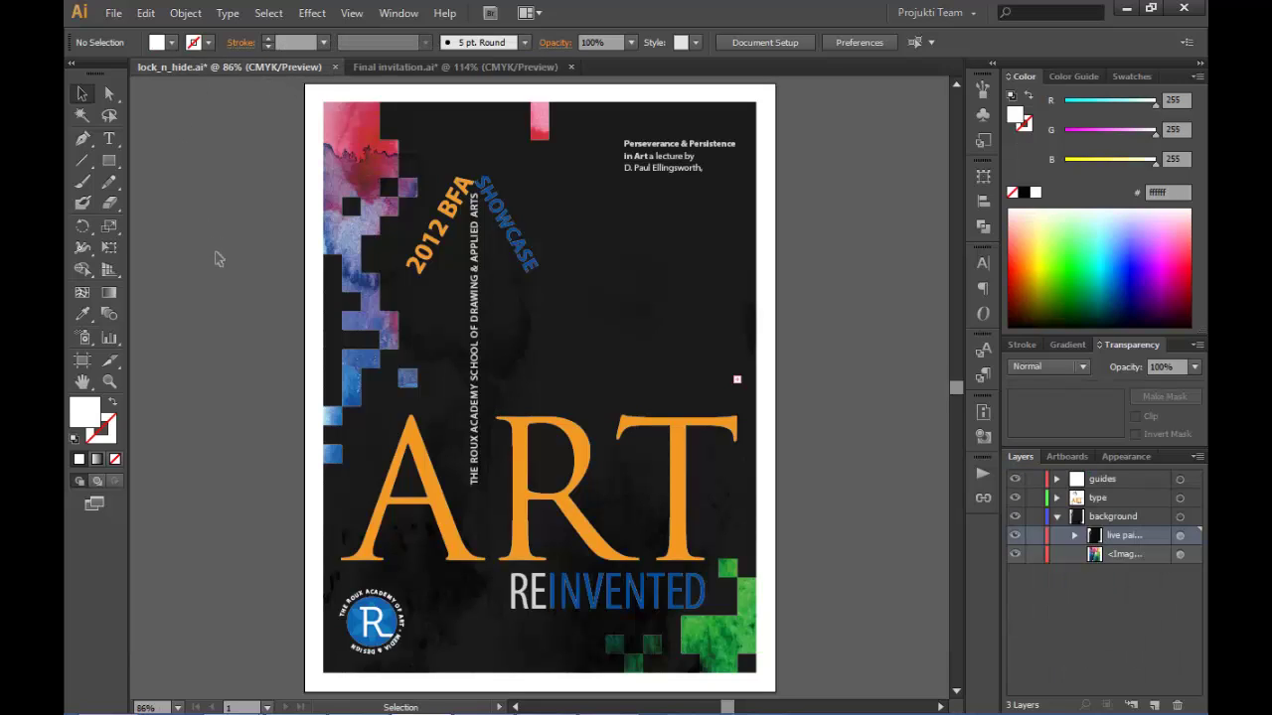
pyautogui.click(608, 319)
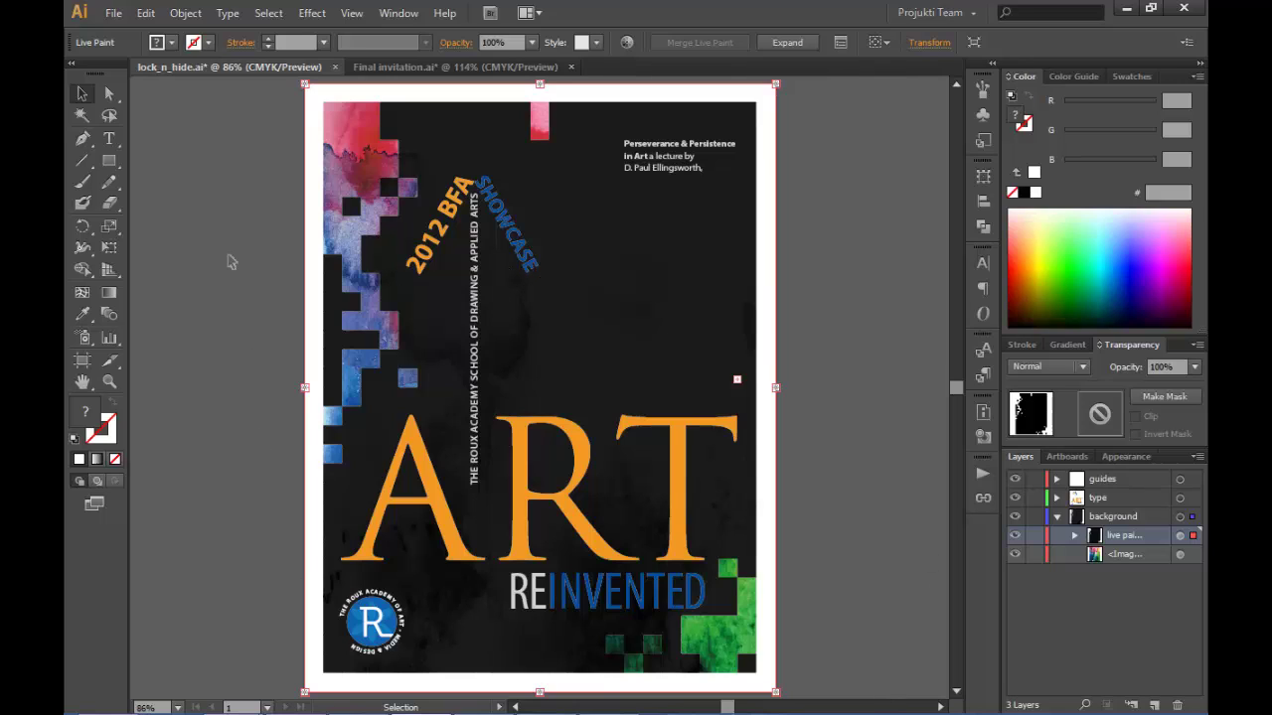
pyautogui.click(180, 20)
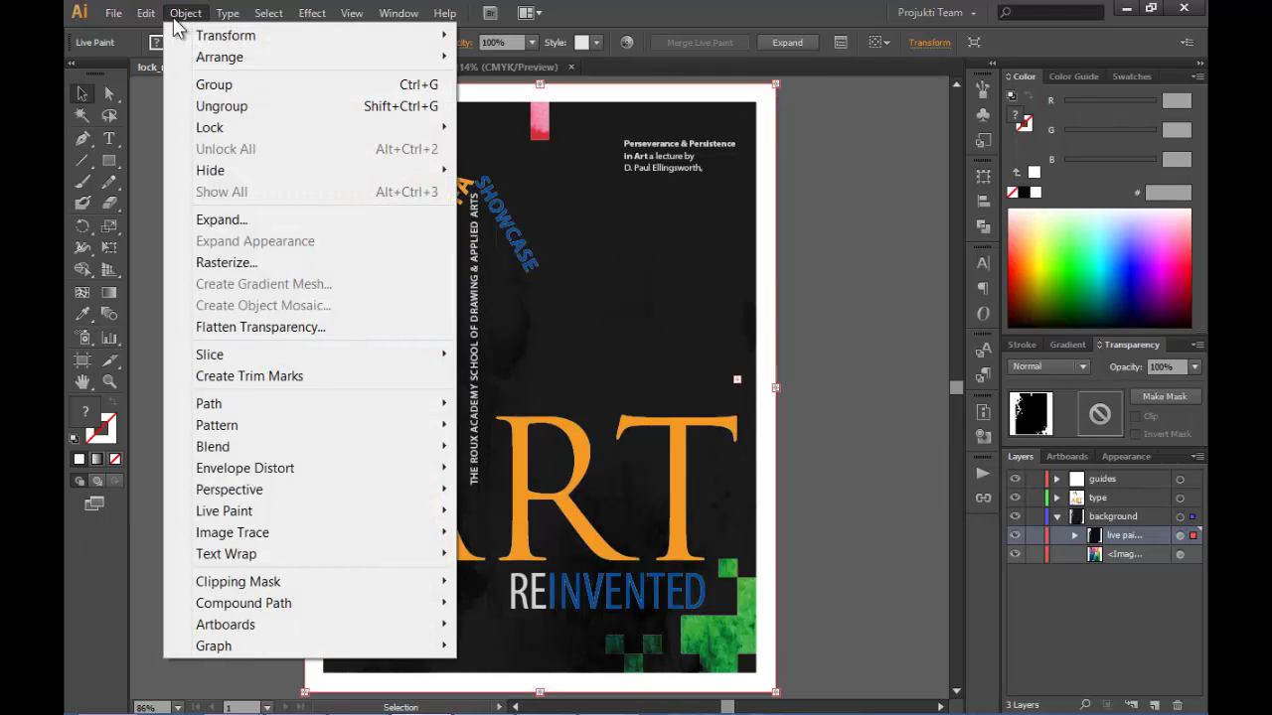
pyautogui.moveTo(228, 178)
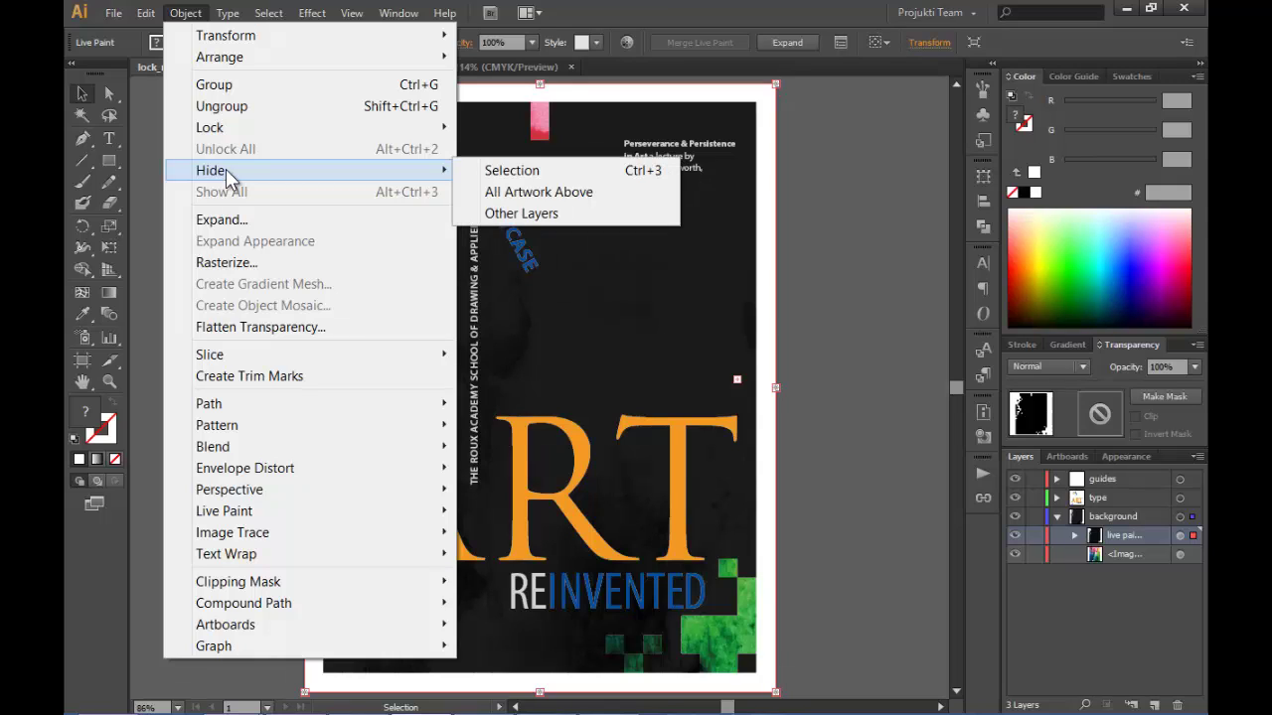
pyautogui.moveTo(231, 129)
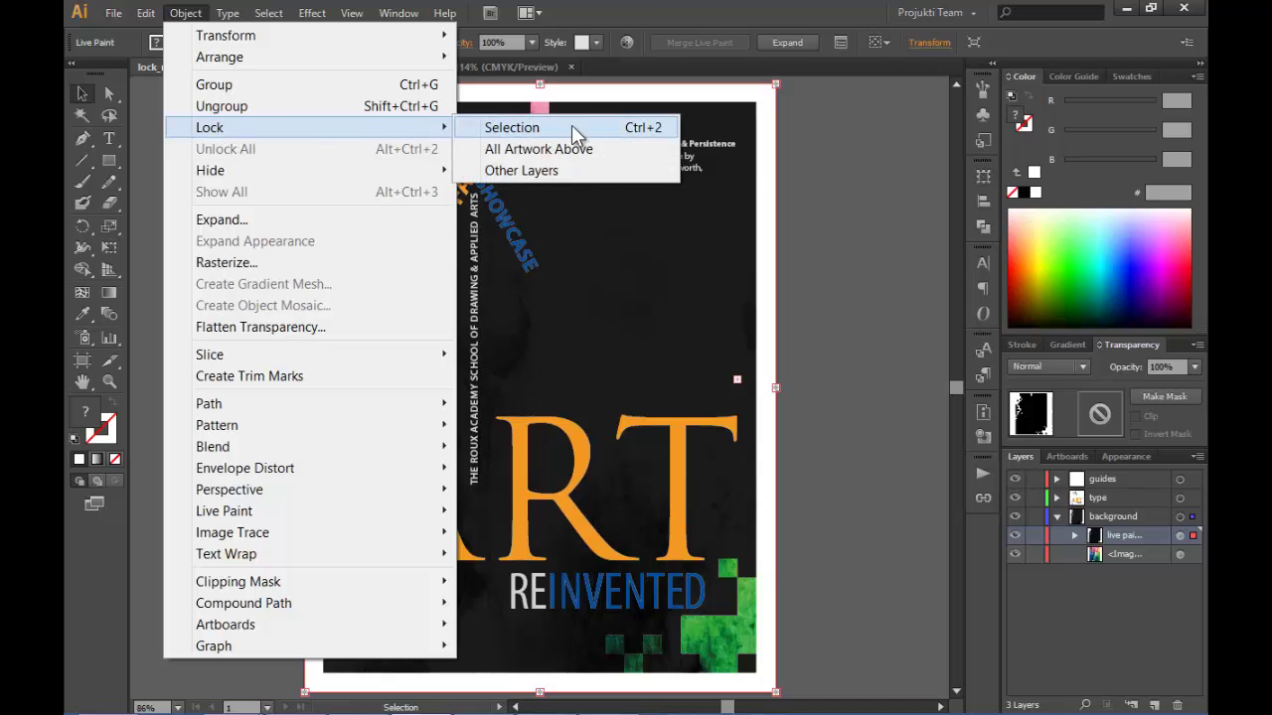
pyautogui.click(644, 135)
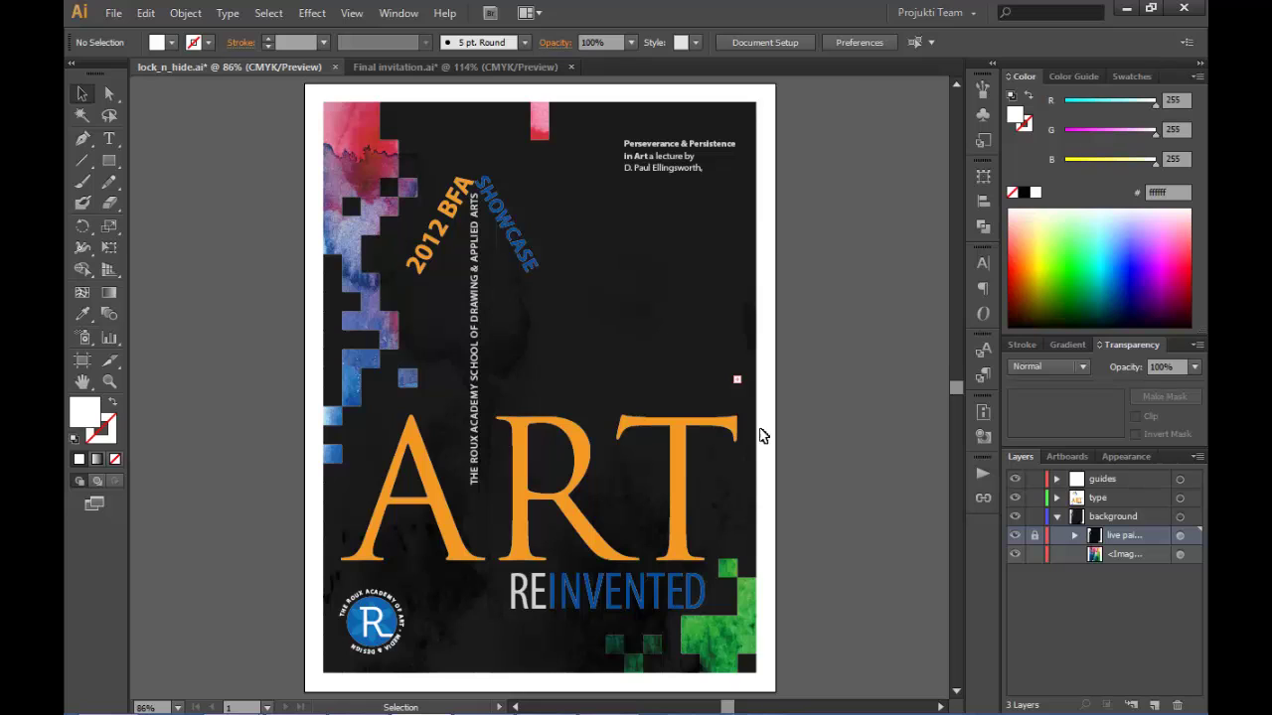
# Step: Test the lock by moving the watercolor image off the poster and selecting nearby objects, and undo the move
pyautogui.moveTo(542, 316); pyautogui.dragTo(364, 371)
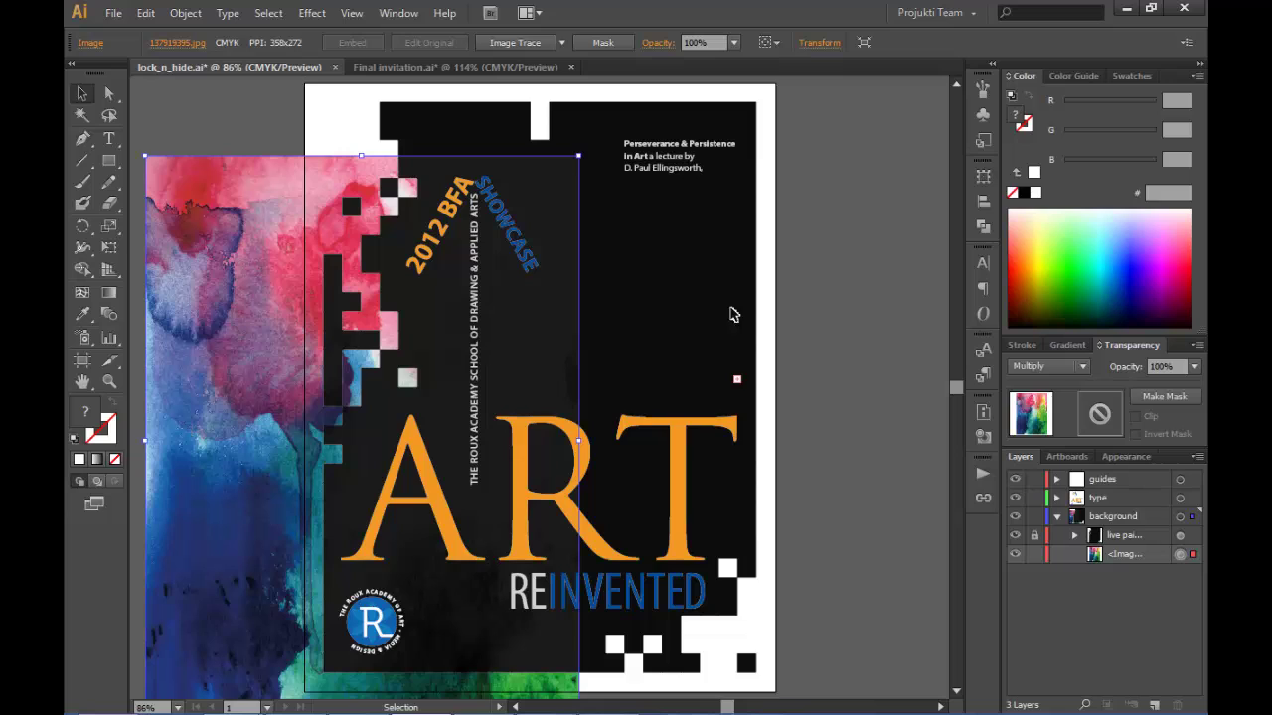
pyautogui.moveTo(805, 296); pyautogui.dragTo(633, 270)
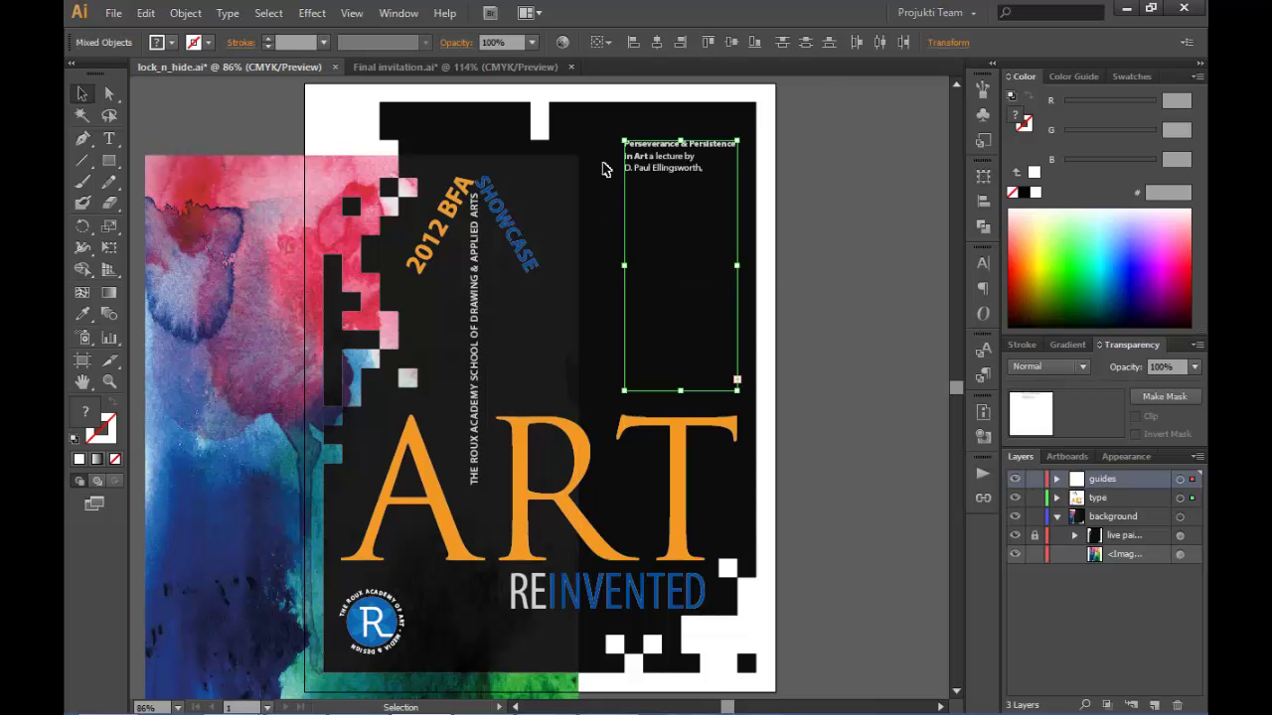
pyautogui.click(600, 238)
pyautogui.click(612, 341)
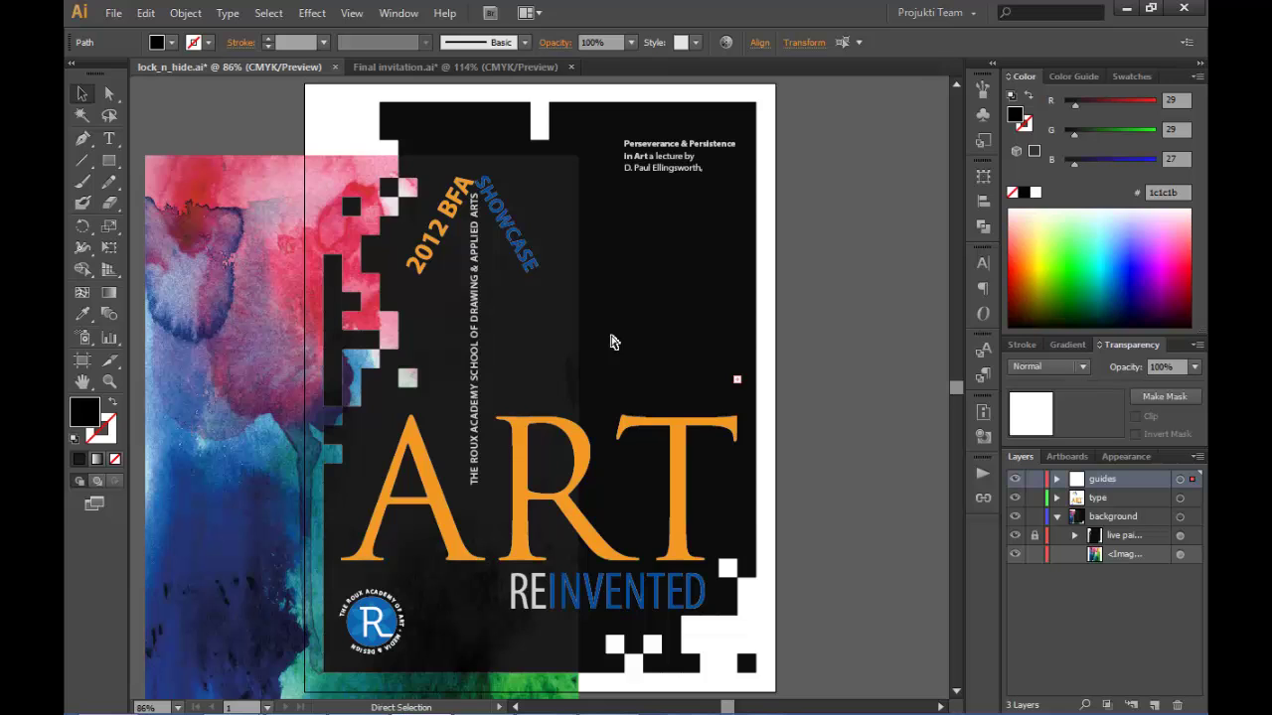
pyautogui.hotkey('ctrl', 'z')
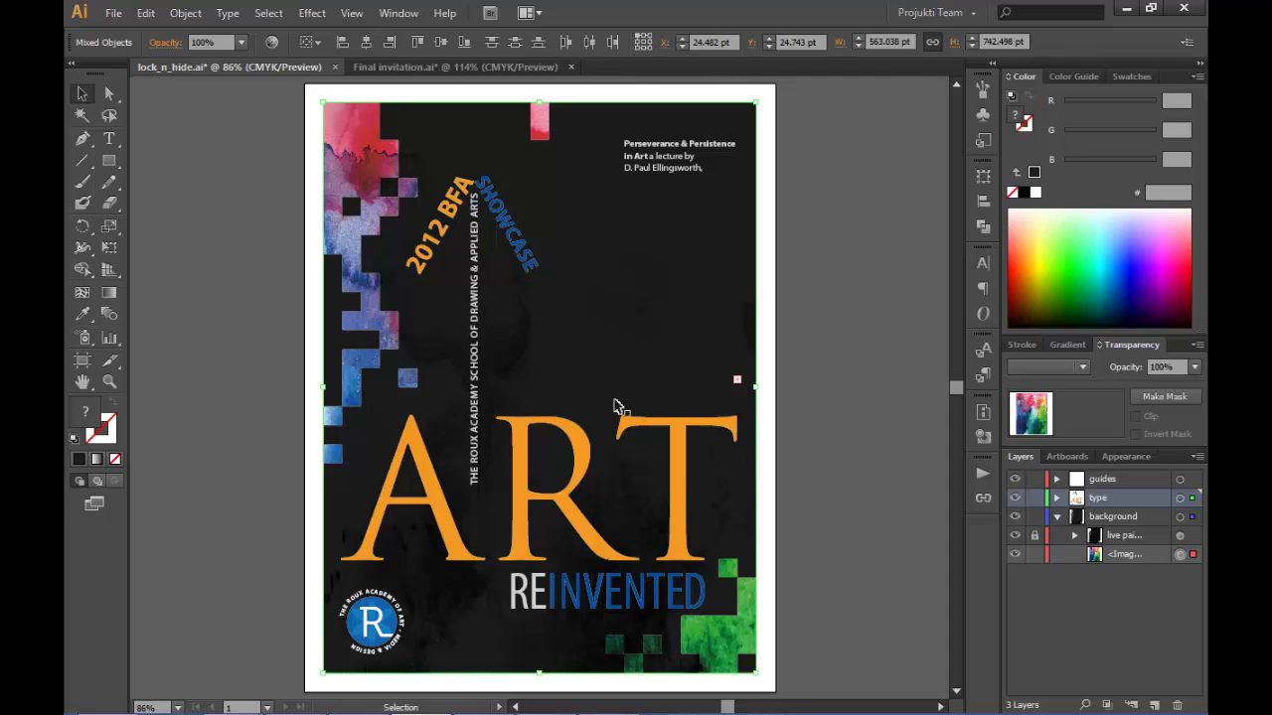
# Step: Float the Layers panel beside the poster and toggle the lock on the live paint group in the background layer
pyautogui.moveTo(1027, 458); pyautogui.dragTo(808, 205)
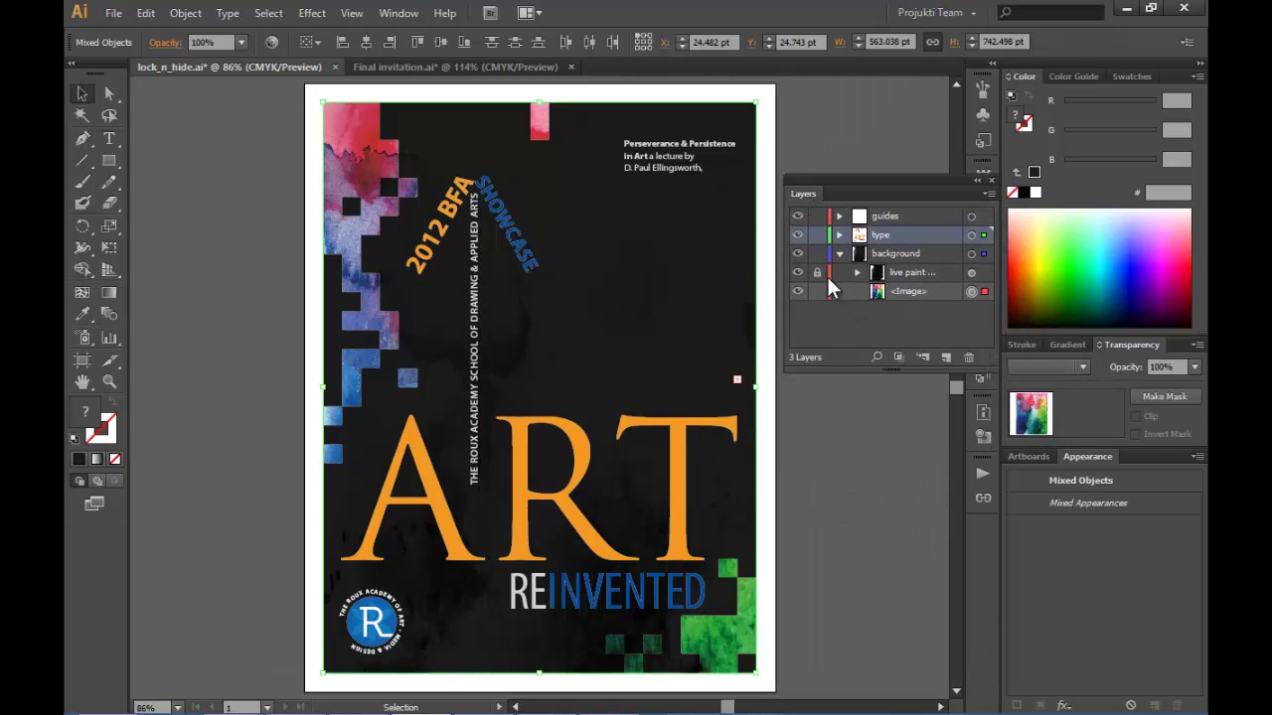
pyautogui.click(907, 272)
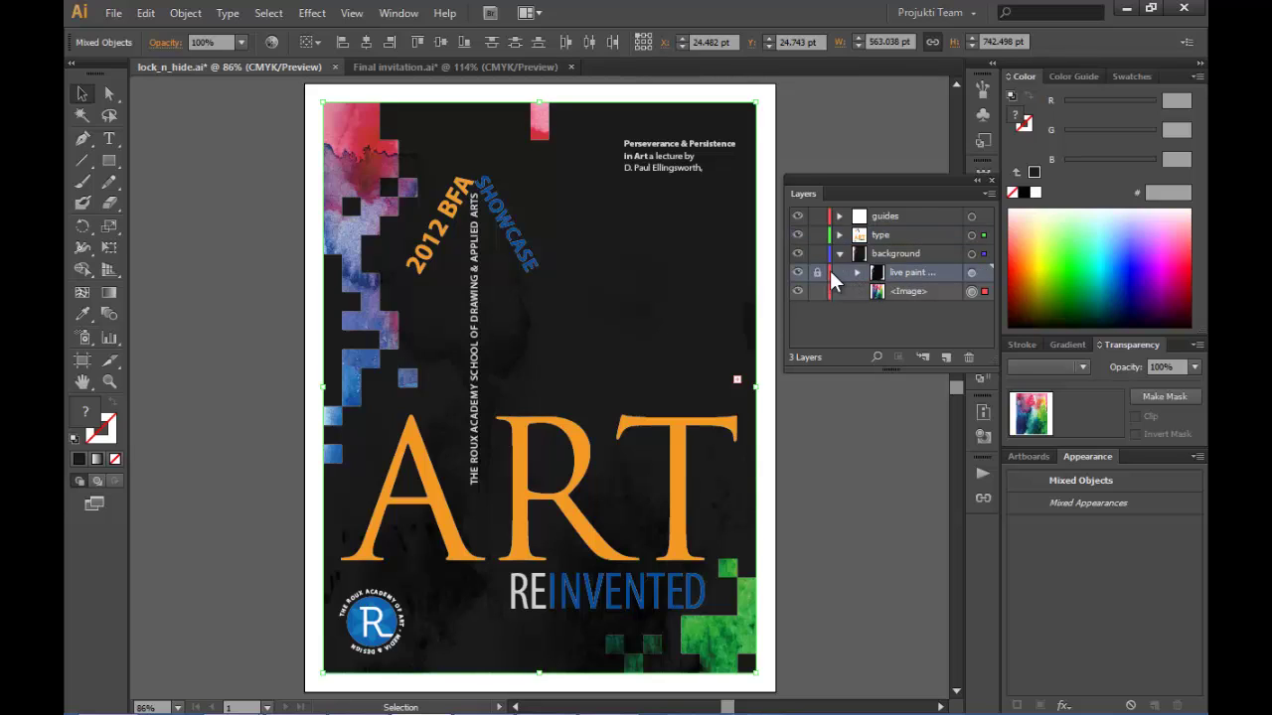
pyautogui.click(817, 273)
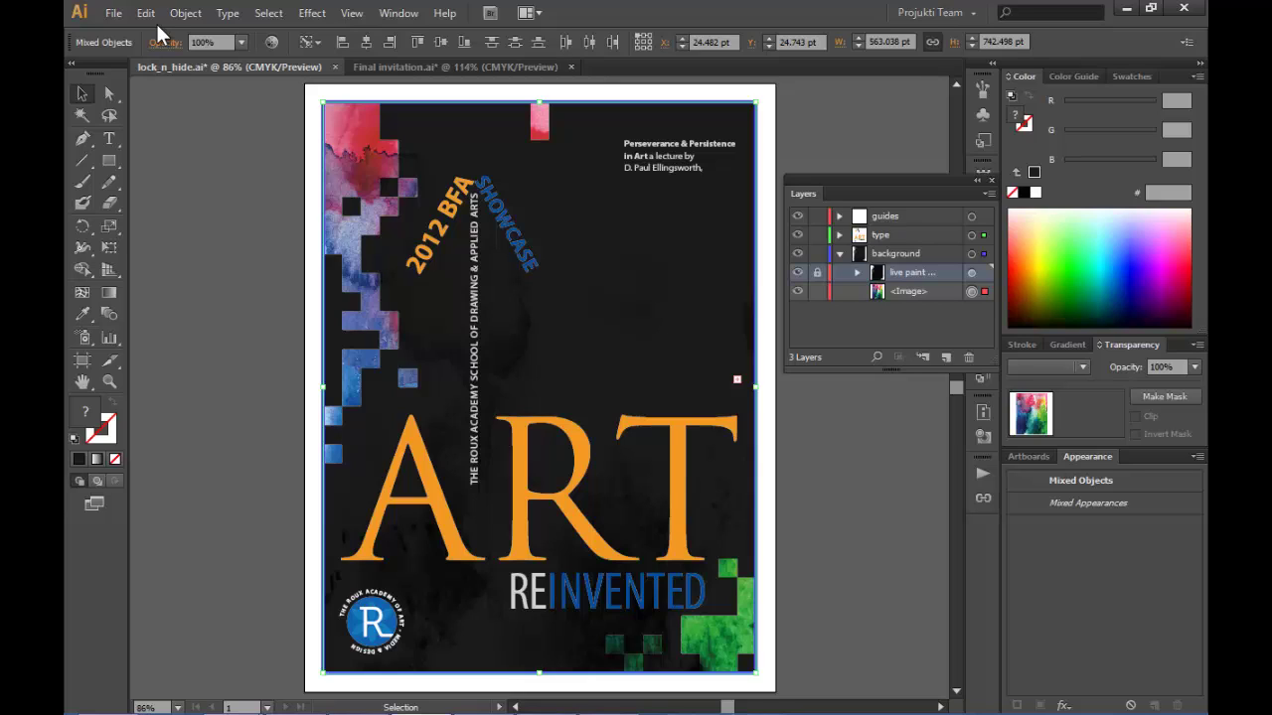
pyautogui.click(817, 274)
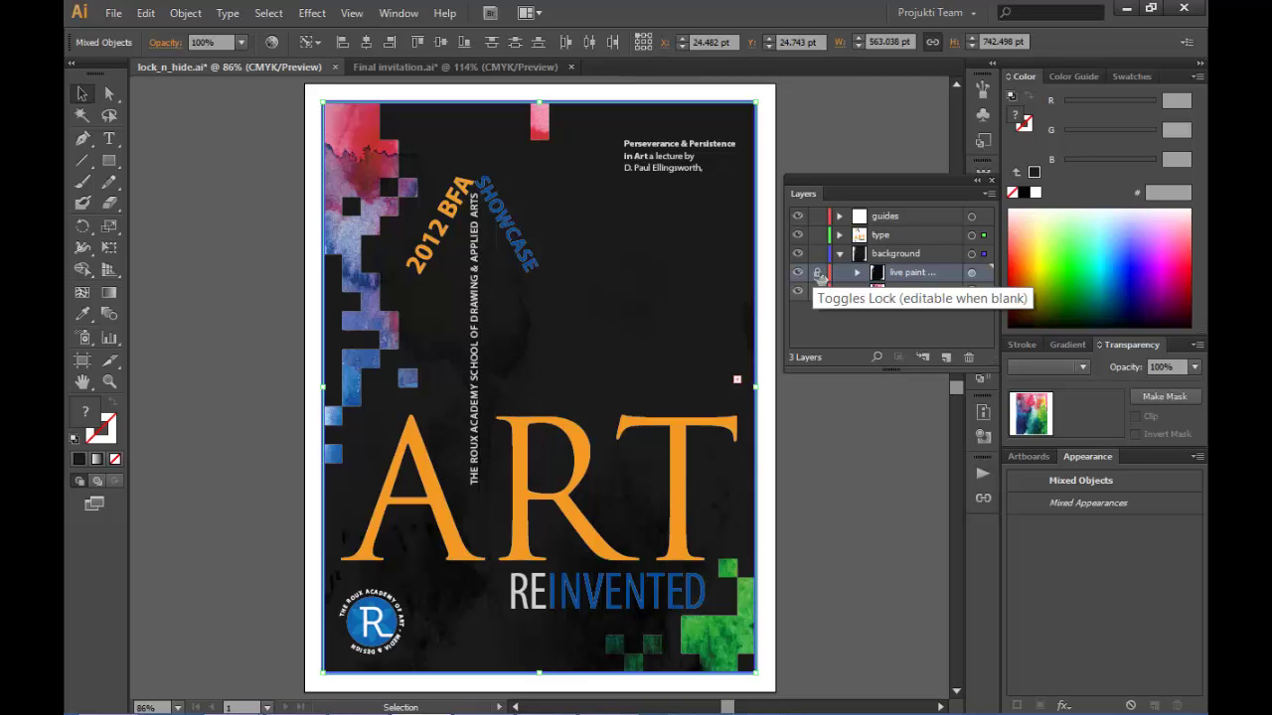
# Step: Unlock all locked objects in the poster, clear the selection and test selecting the unlocked artwork
pyautogui.click(817, 274)
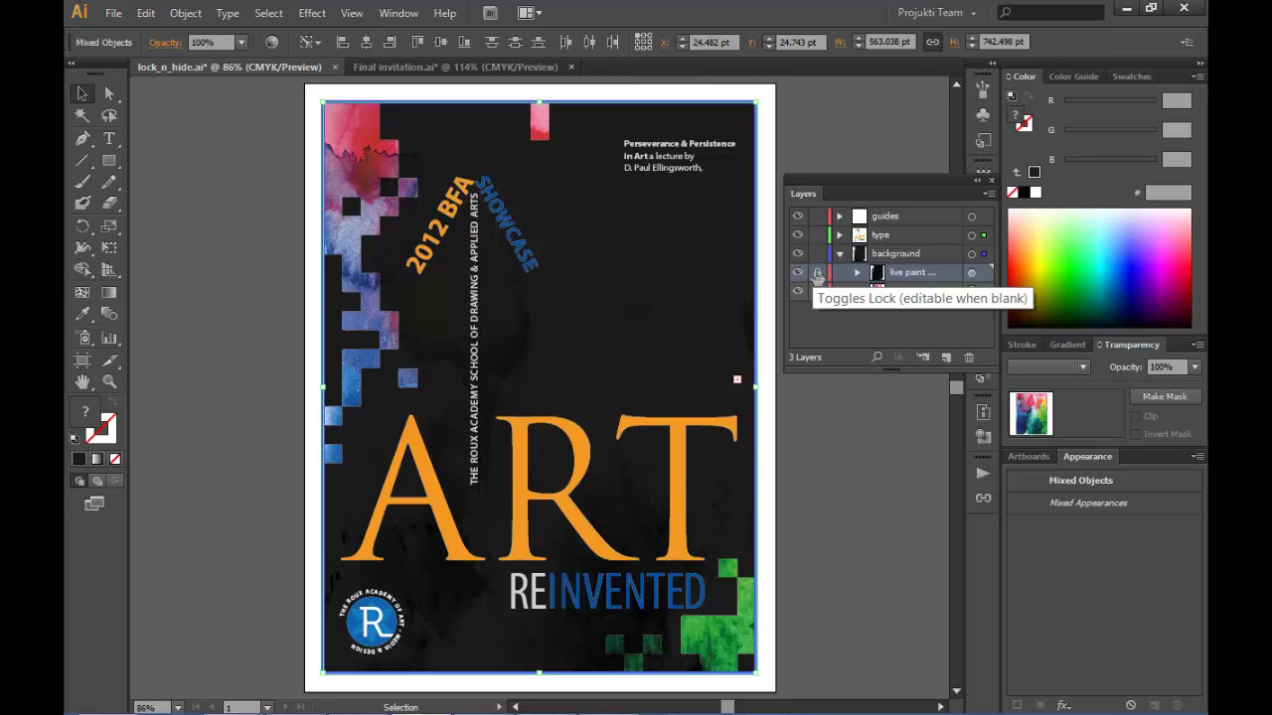
pyautogui.click(183, 14)
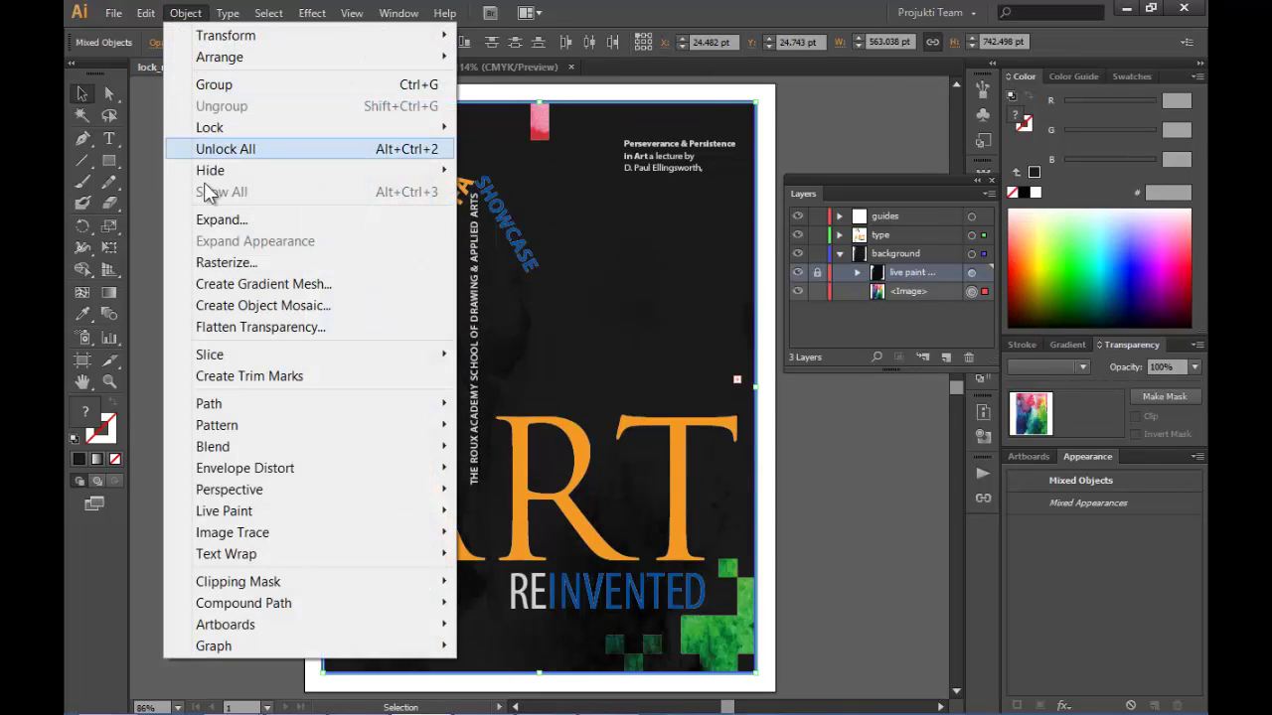
pyautogui.click(396, 162)
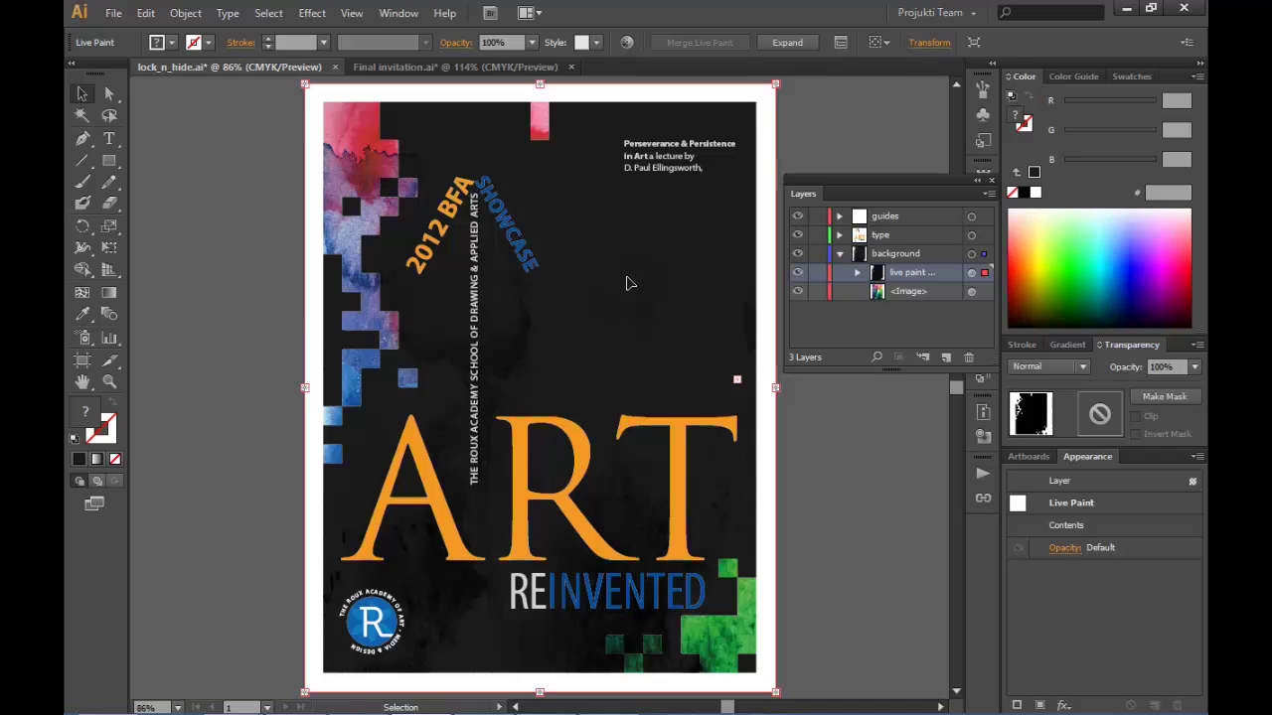
pyautogui.hotkey('ctrl', 'shift', 'a')
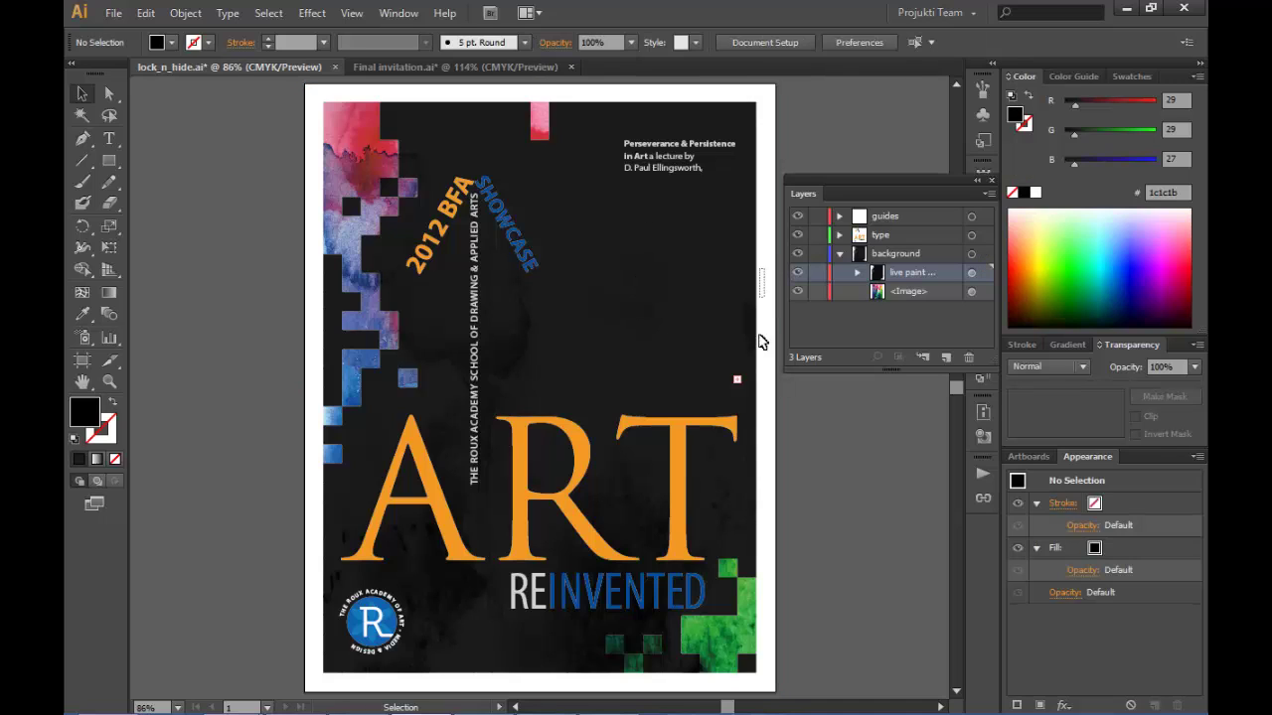
pyautogui.hotkey('ctrl', 'a')
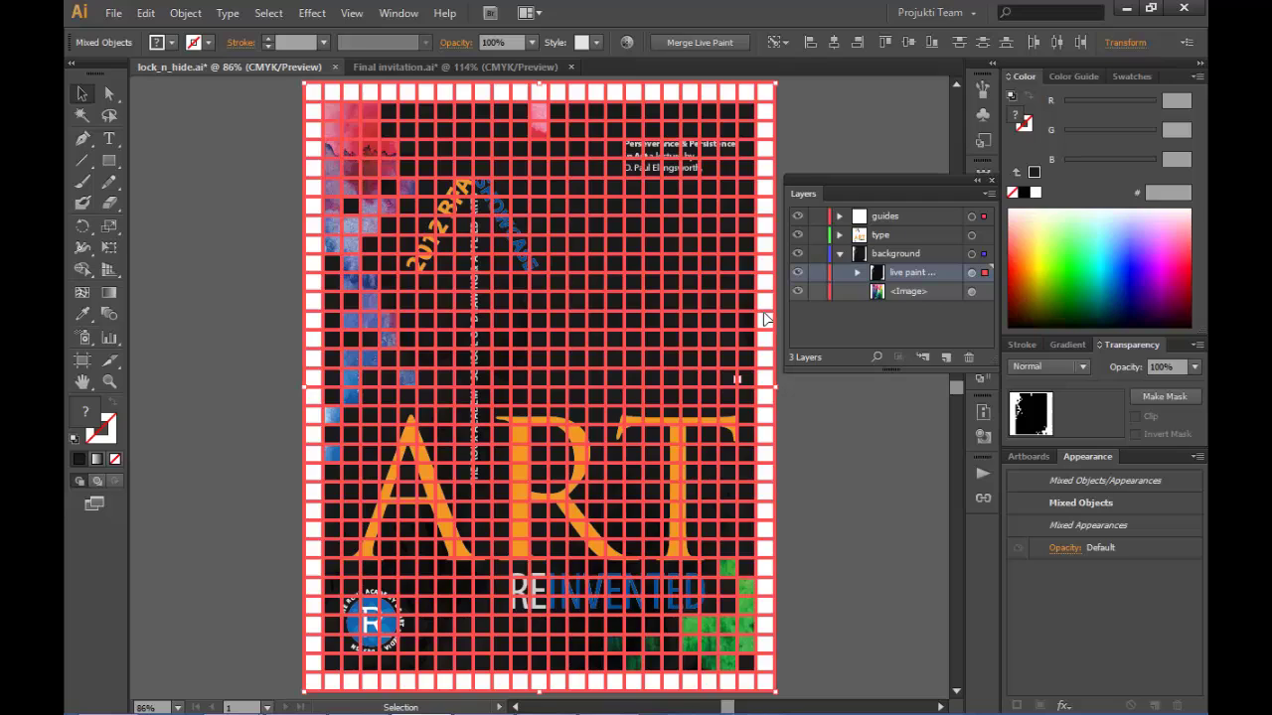
# Step: Lock the entire background layer and test the lock by selecting the large ART text over it
pyautogui.click(877, 257)
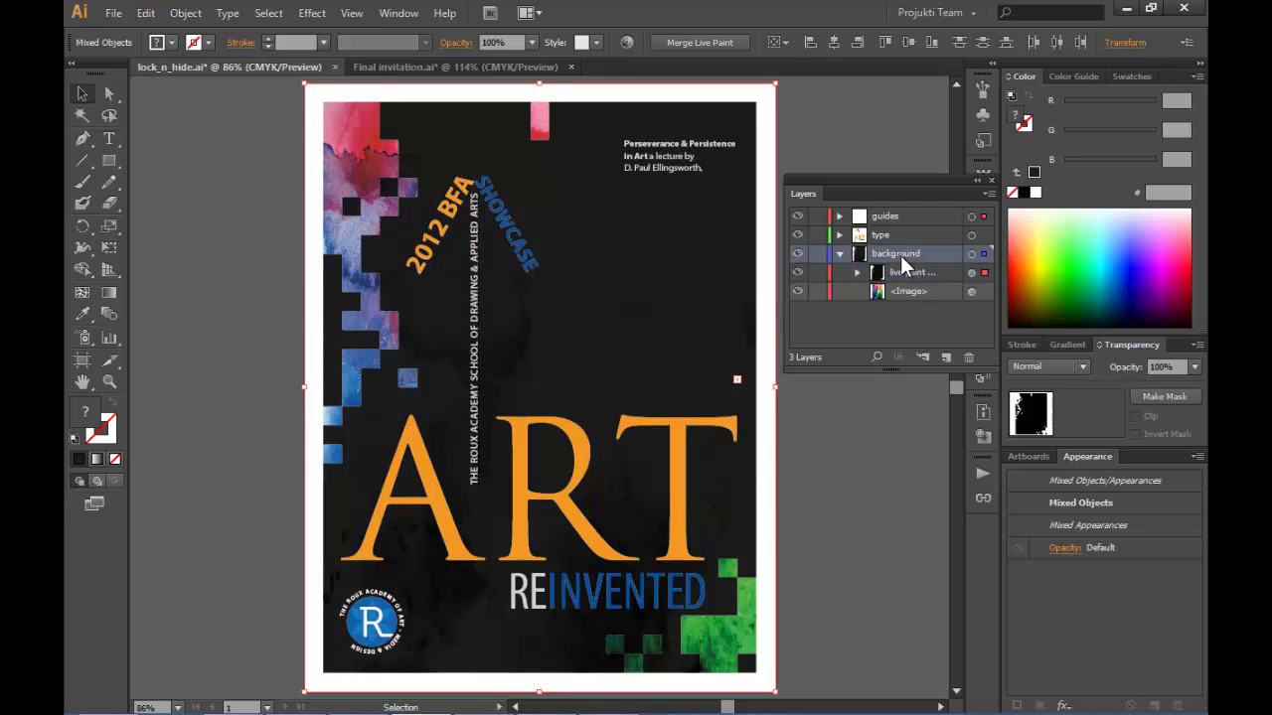
pyautogui.click(817, 255)
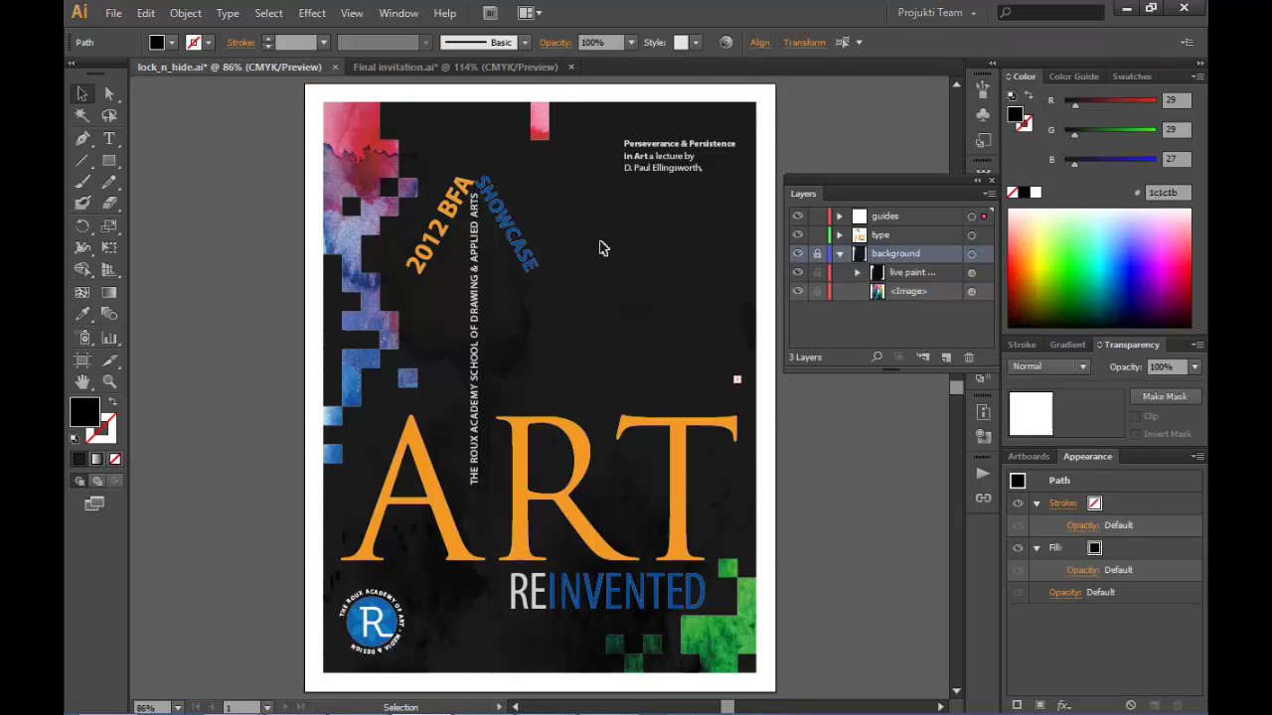
pyautogui.click(579, 429)
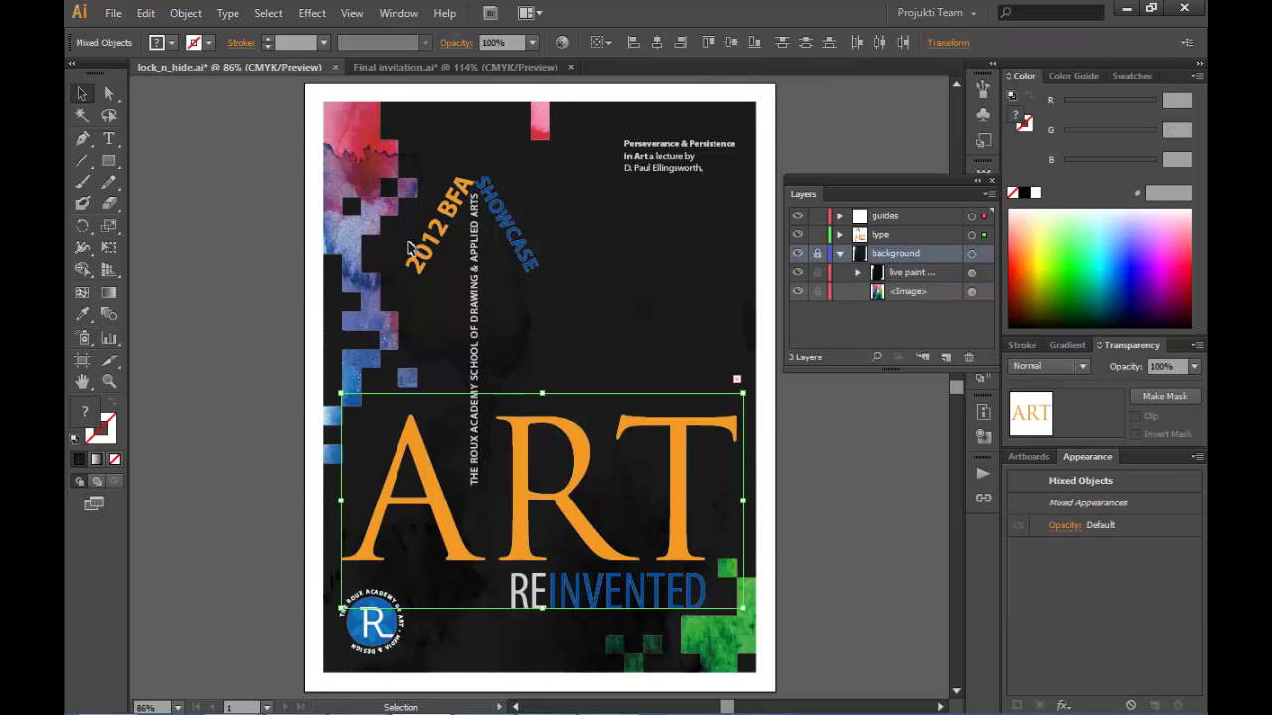
pyautogui.click(637, 214)
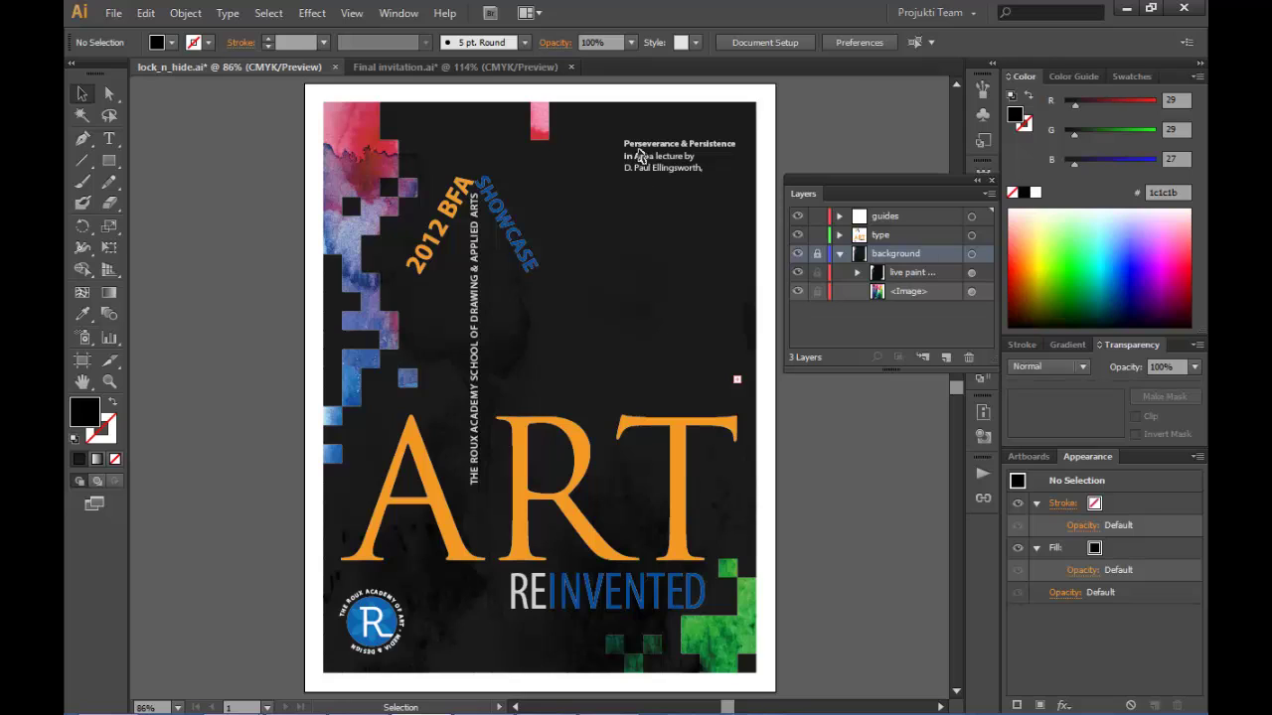
# Step: Test that type stays editable over the locked layer by moving the ART text upward, and undo the move
pyautogui.click(646, 159)
pyautogui.click(586, 189)
pyautogui.moveTo(540, 164); pyautogui.dragTo(594, 352)
pyautogui.click(592, 355)
pyautogui.moveTo(586, 456); pyautogui.dragTo(584, 370)
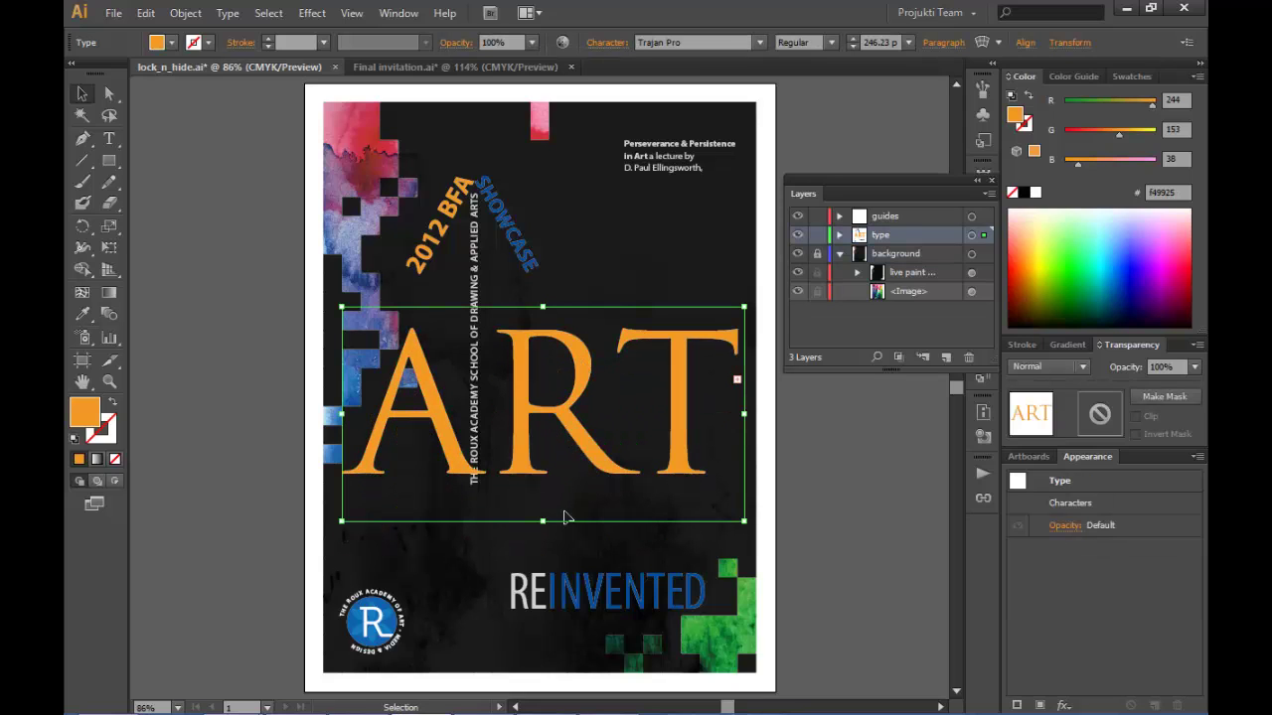
pyautogui.hotkey('ctrl', 'z')
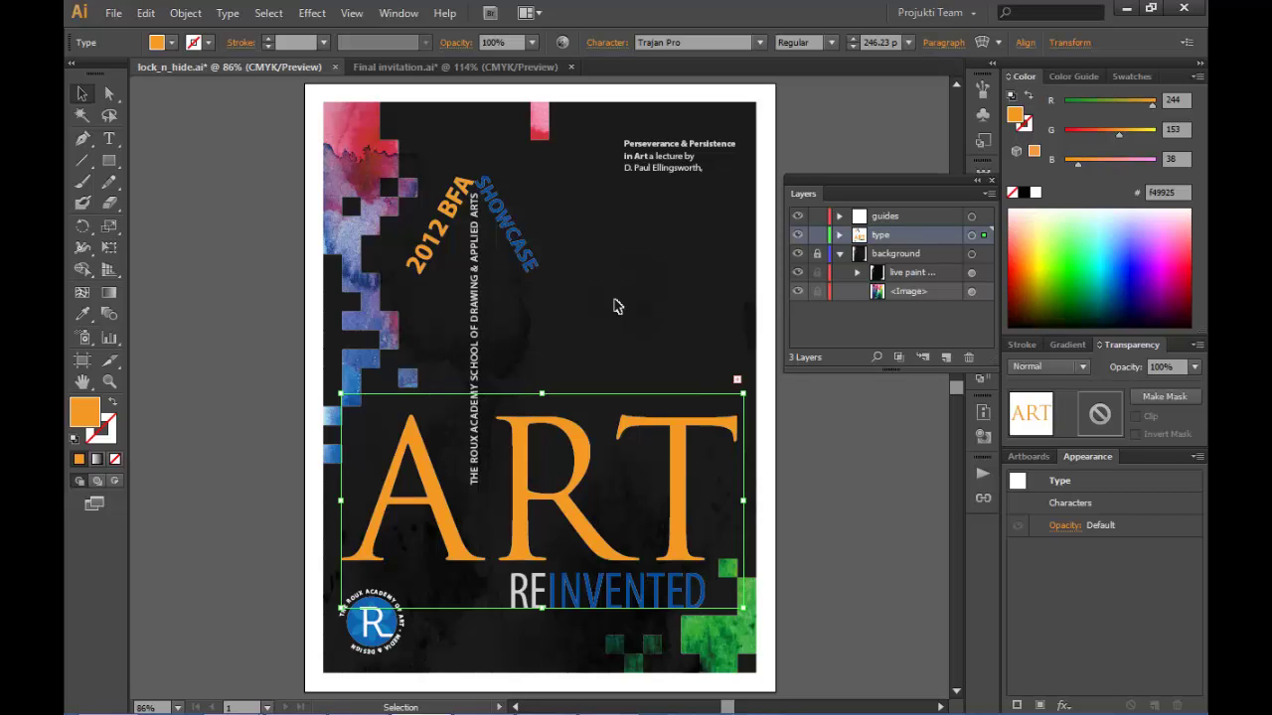
# Step: Unlock the background layer and clear the selection
pyautogui.click(816, 254)
pyautogui.click(805, 444)
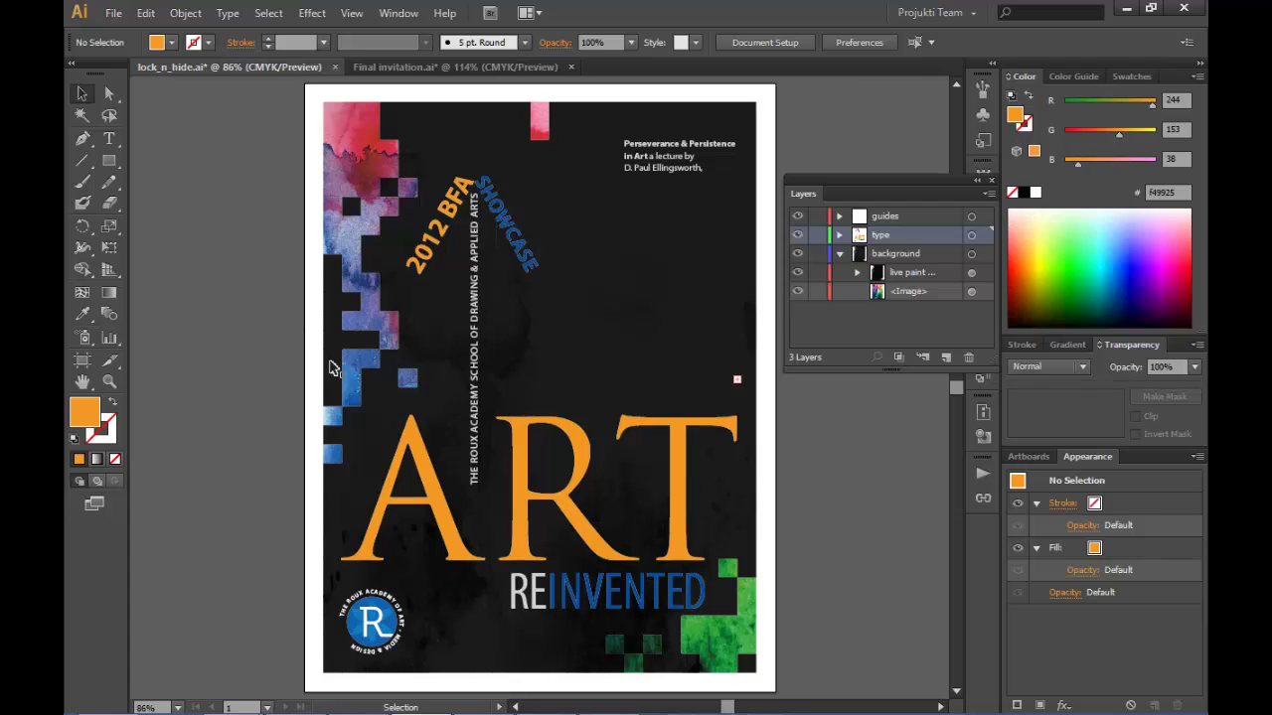
# Step: Hide the selected ART text object and bring it back by showing all hidden objects
pyautogui.click(681, 492)
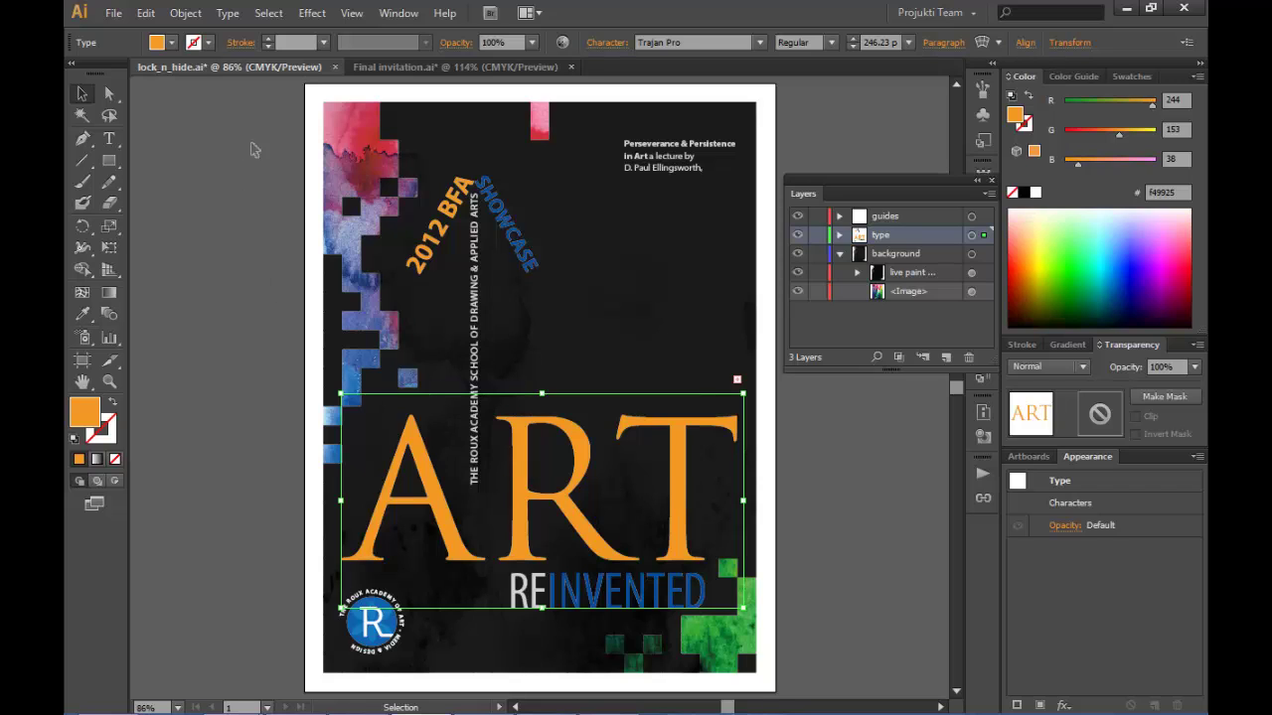
pyautogui.click(186, 14)
pyautogui.moveTo(320, 181)
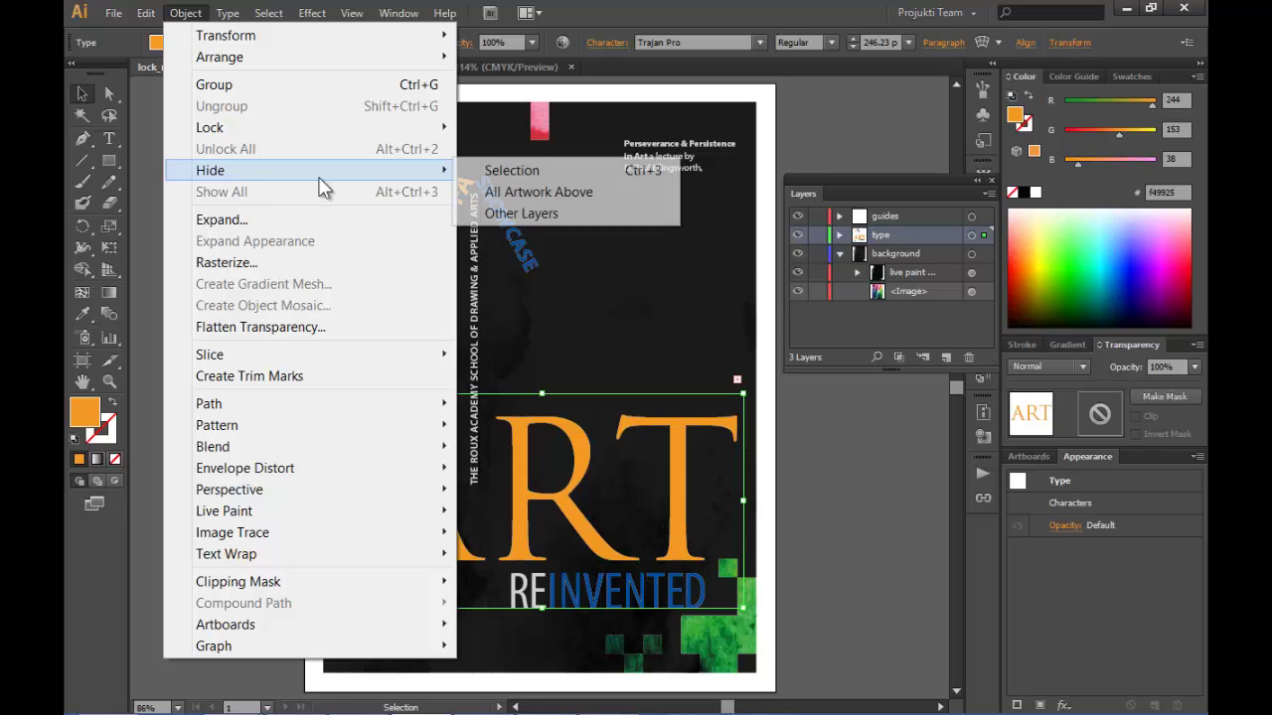
pyautogui.click(646, 185)
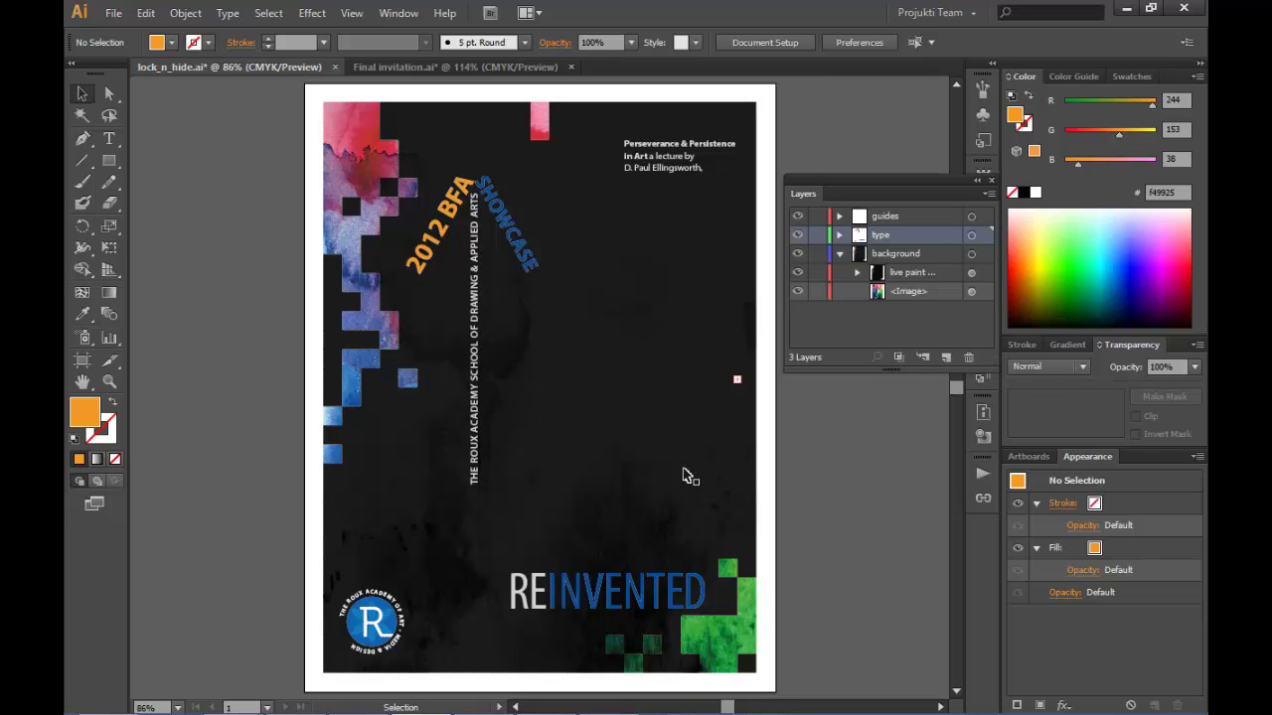
pyautogui.click(187, 14)
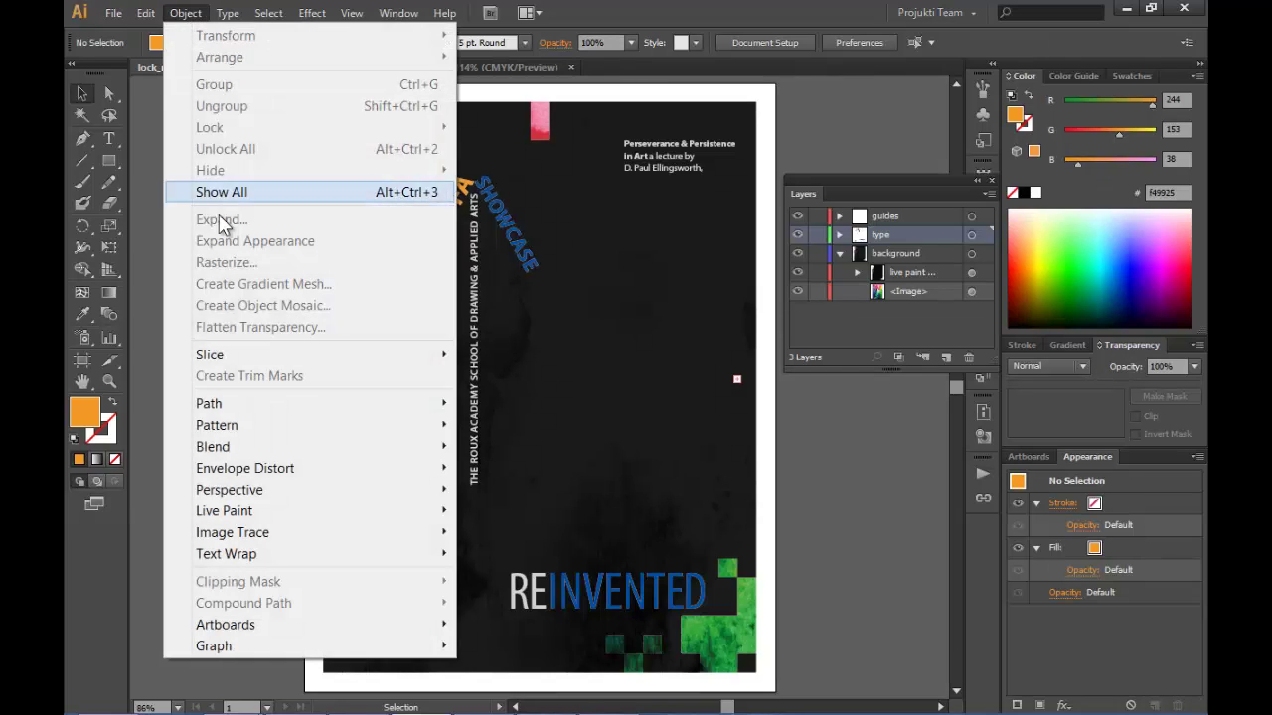
pyautogui.click(412, 199)
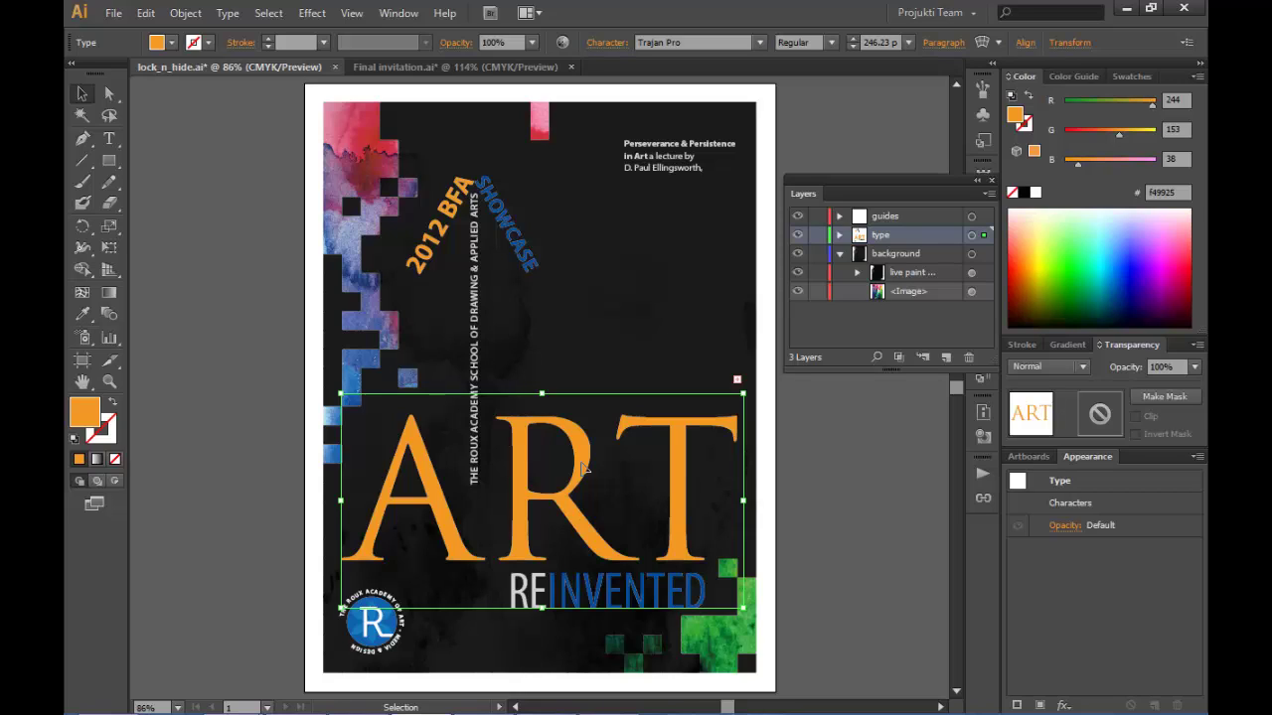
# Step: Hide the whole type layer, expand and collapse its contents, and show the layer again
pyautogui.click(798, 239)
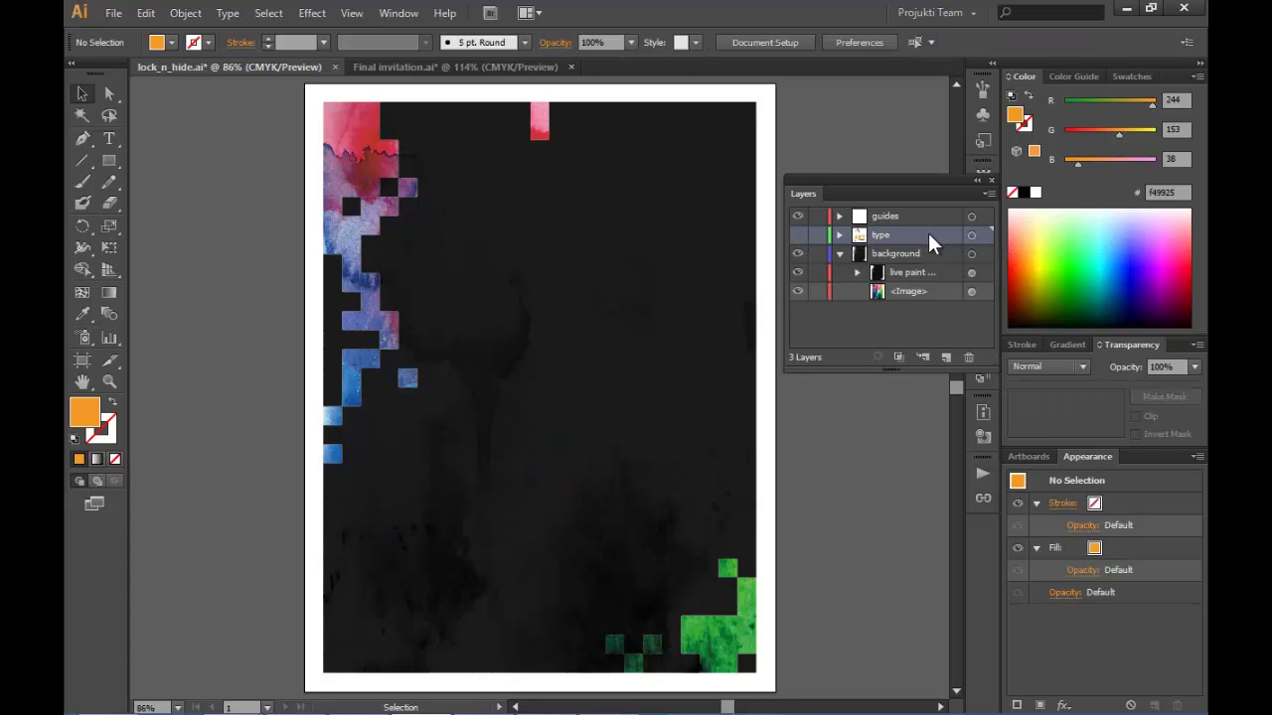
pyautogui.click(839, 236)
pyautogui.click(840, 237)
pyautogui.click(798, 239)
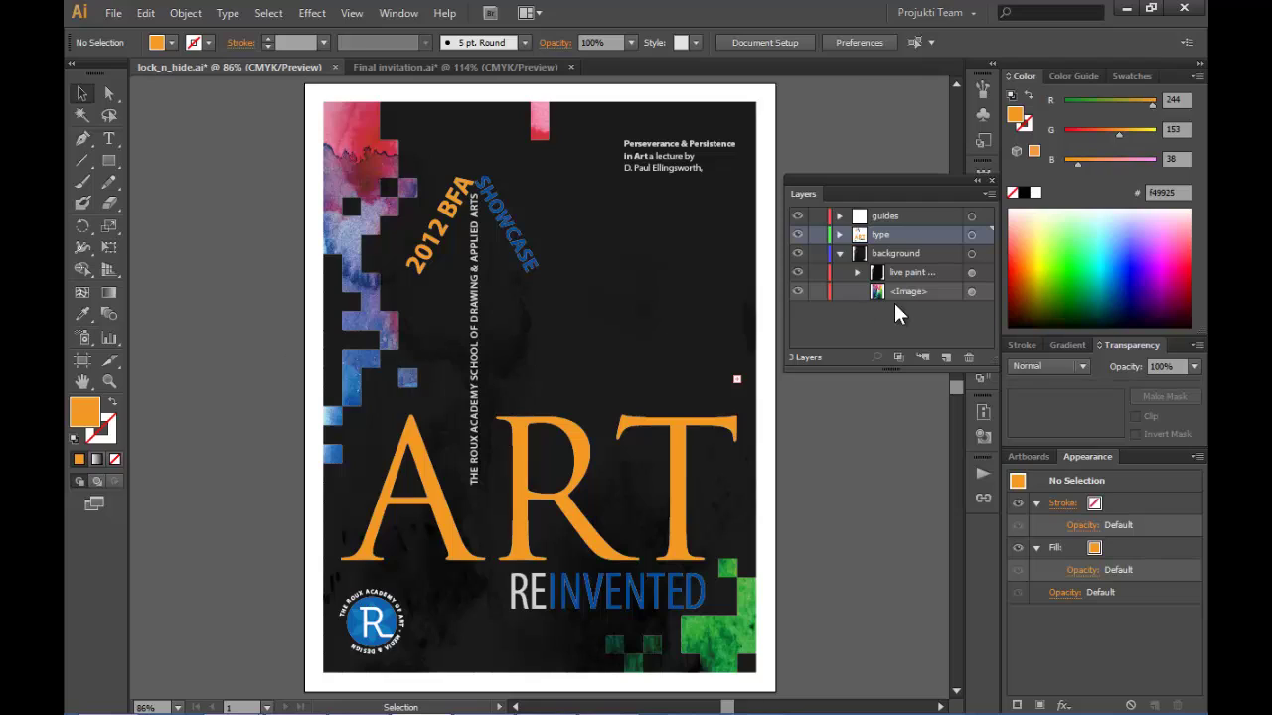
# Step: Lock the background layer beneath the type layer
pyautogui.click(817, 254)
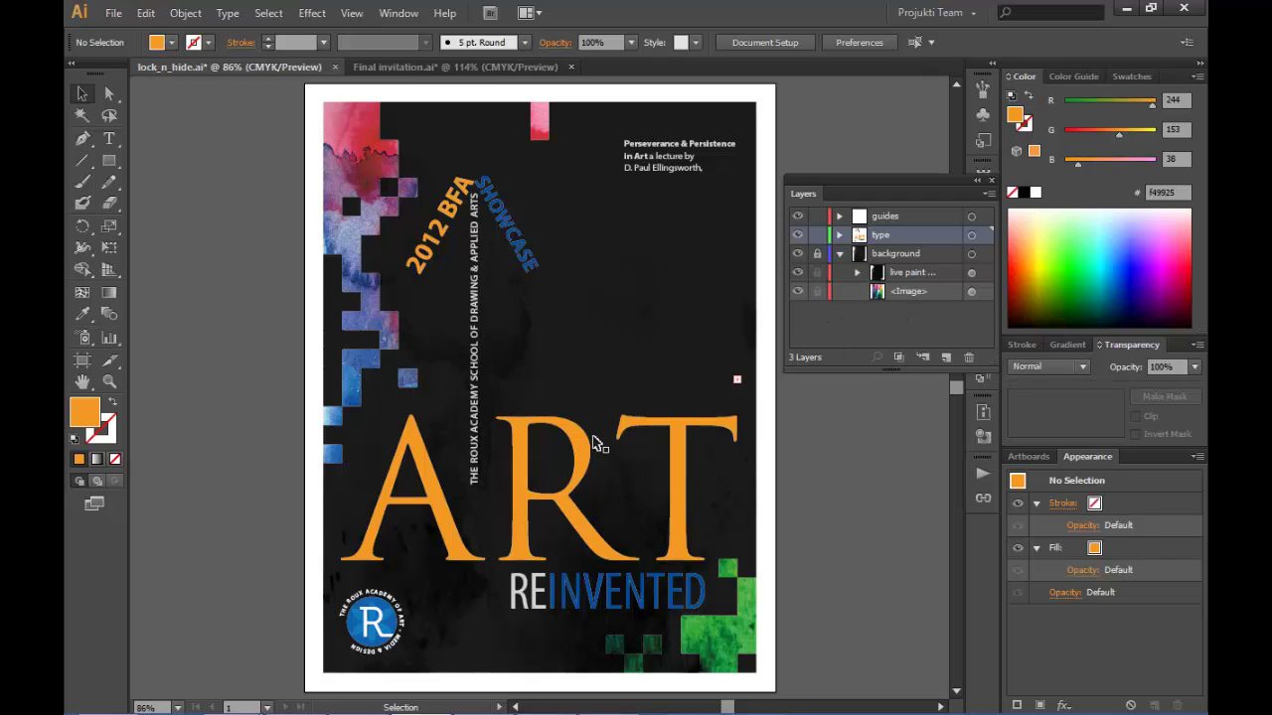